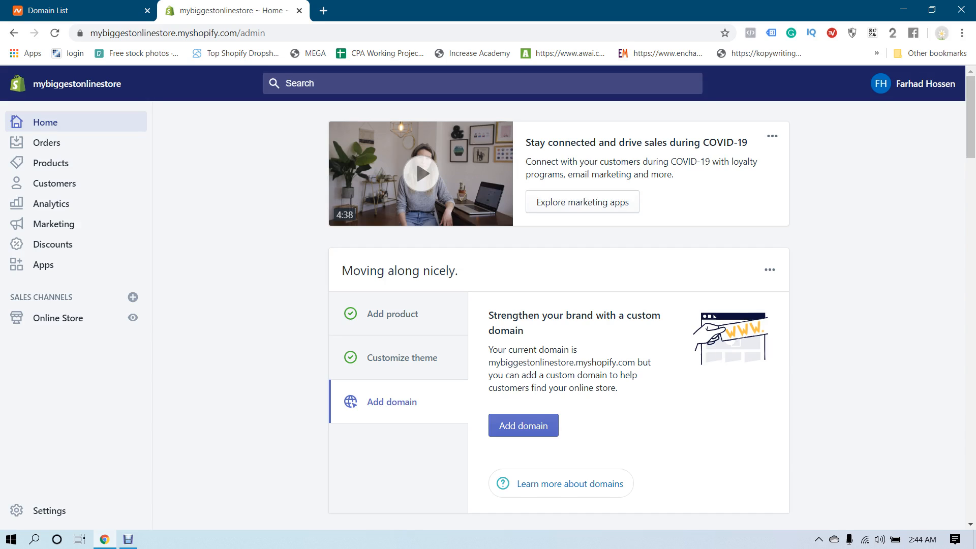
# Step: Preview the live online store, return to the store admin and look over its home page
pyautogui.click(132, 318)
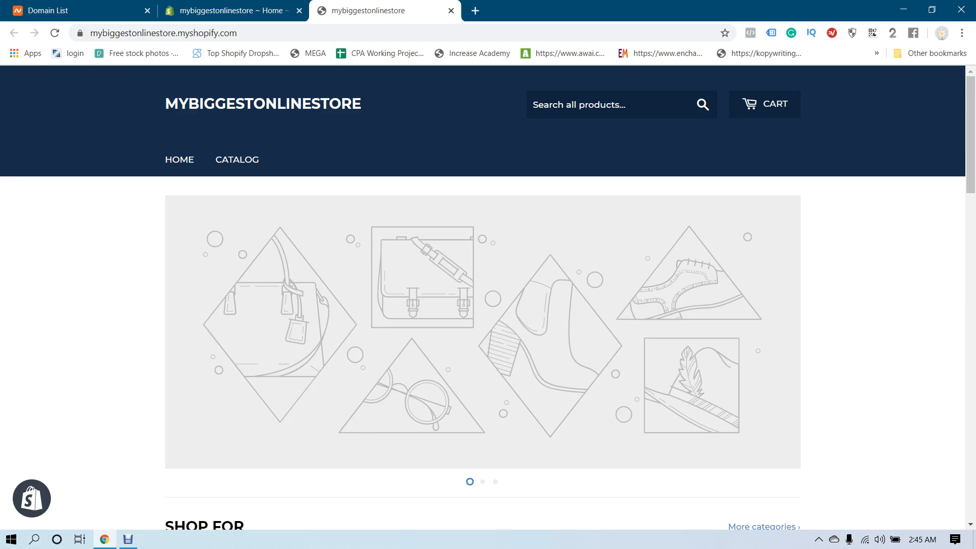
pyautogui.hotkey('ctrl', 'shift', 'Tab')
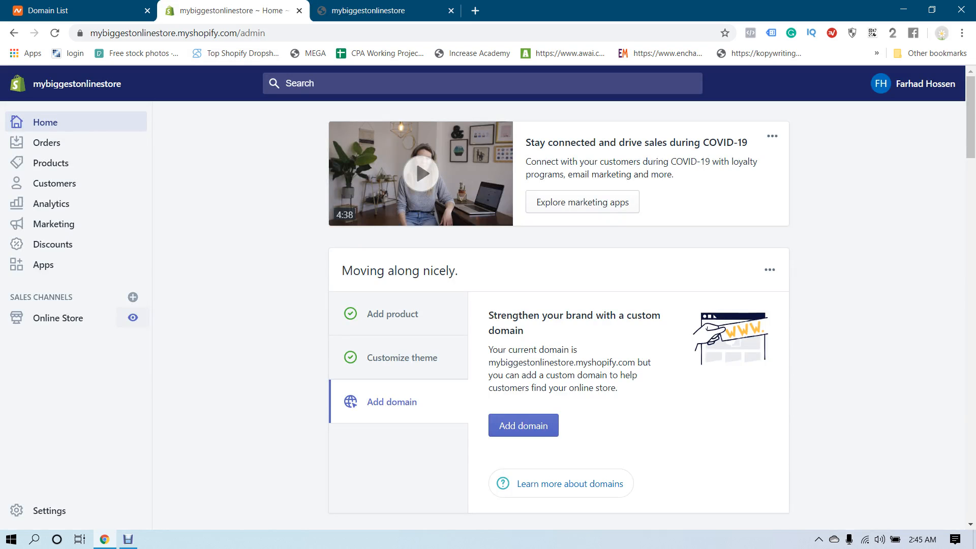
pyautogui.scroll(-2, 416, 159)
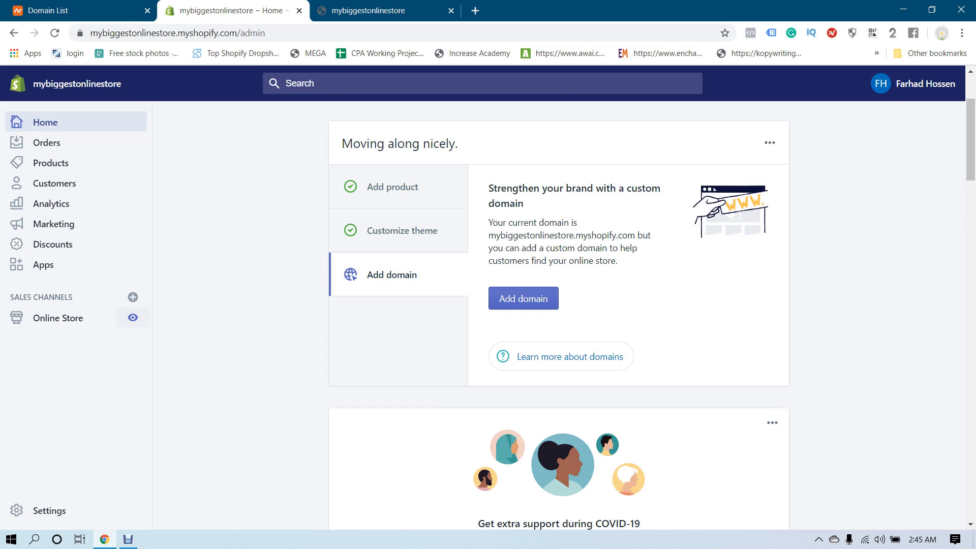
pyautogui.scroll(2, 416, 160)
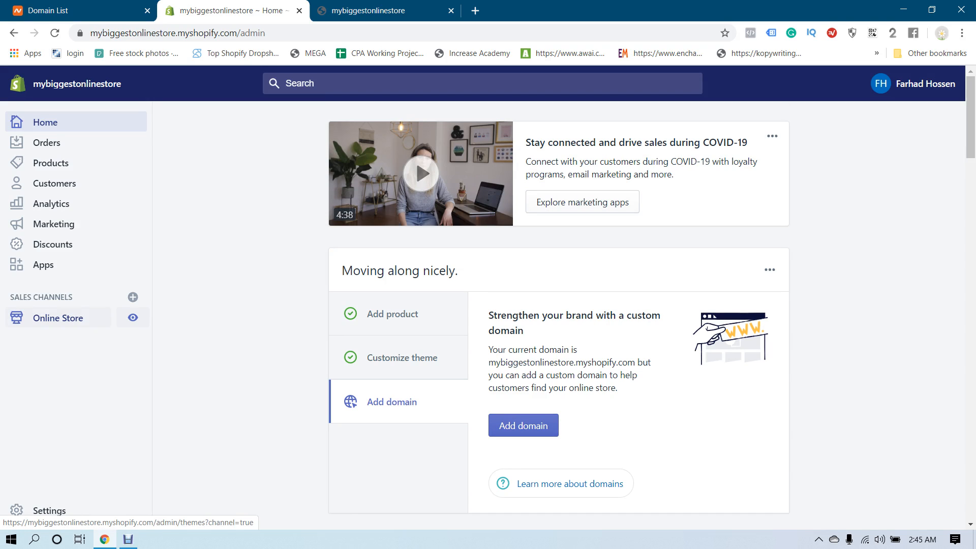
# Step: Open the Online Store's Domains settings and examine the primary domain name
pyautogui.click(16, 318)
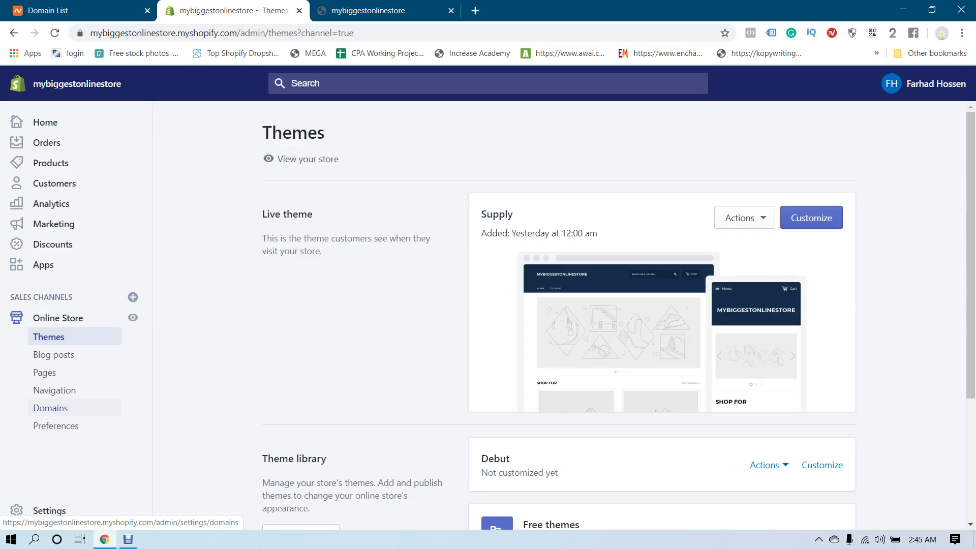
pyautogui.click(50, 407)
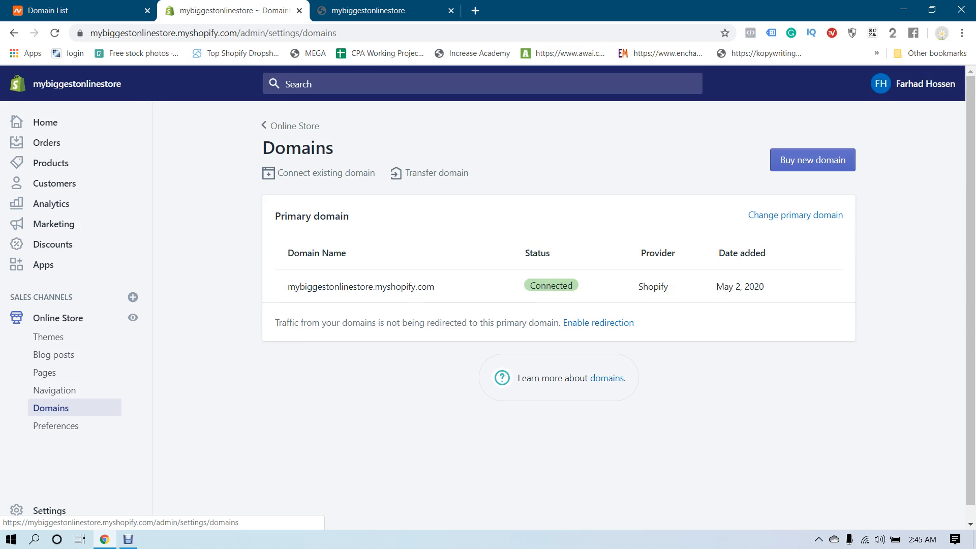
pyautogui.moveTo(287, 286); pyautogui.dragTo(434, 286)
pyautogui.click(434, 286)
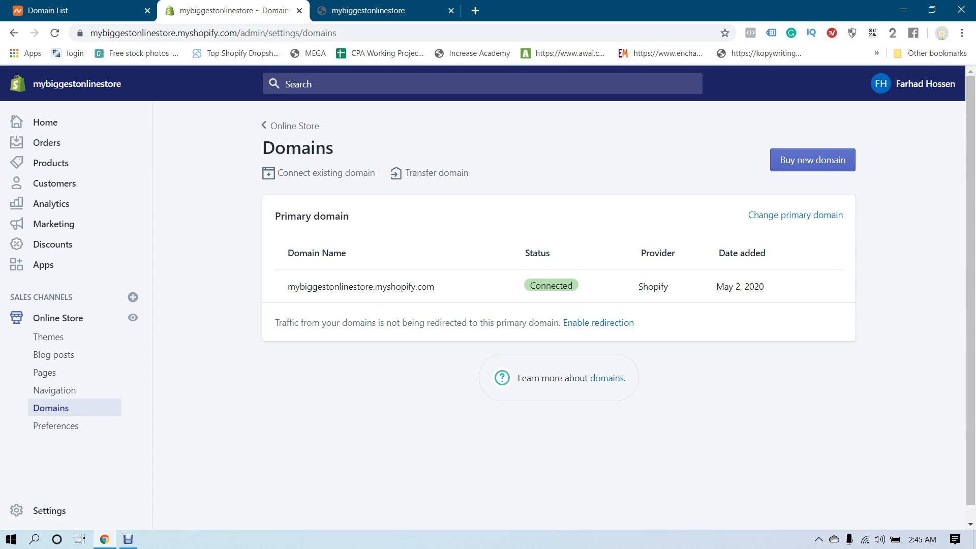
# Step: Switch to the Namecheap domain list and locate theaquaponicsgodstore.com
pyautogui.click(74, 11)
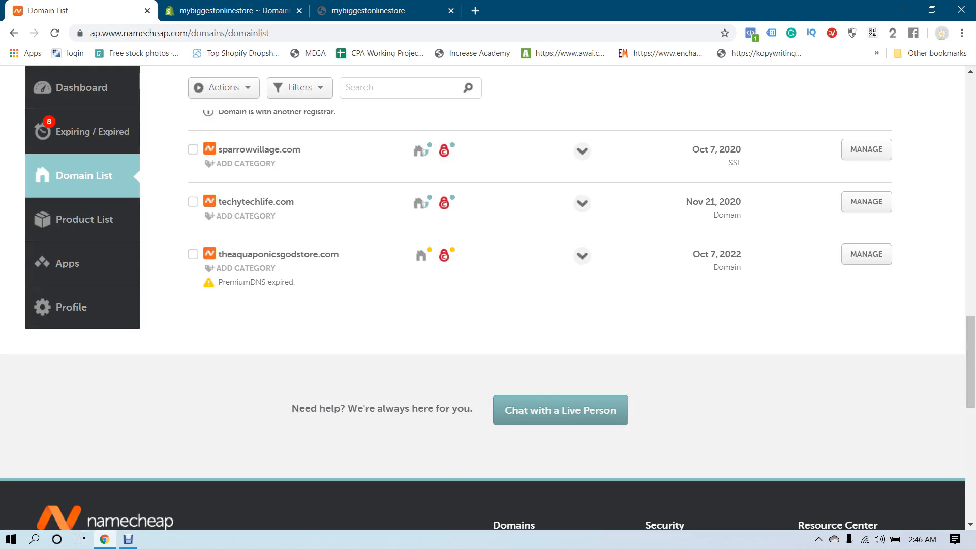
pyautogui.moveTo(339, 254); pyautogui.dragTo(218, 254)
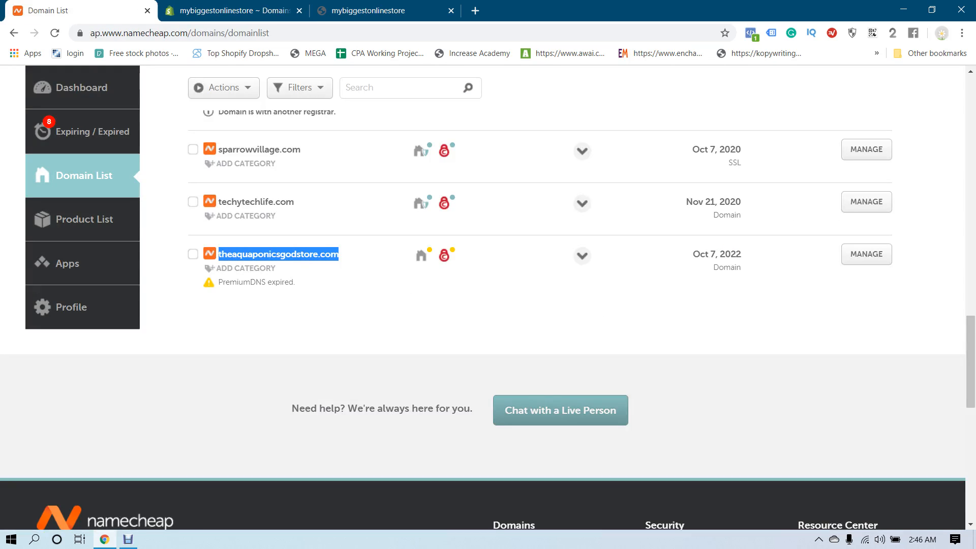
pyautogui.click(285, 301)
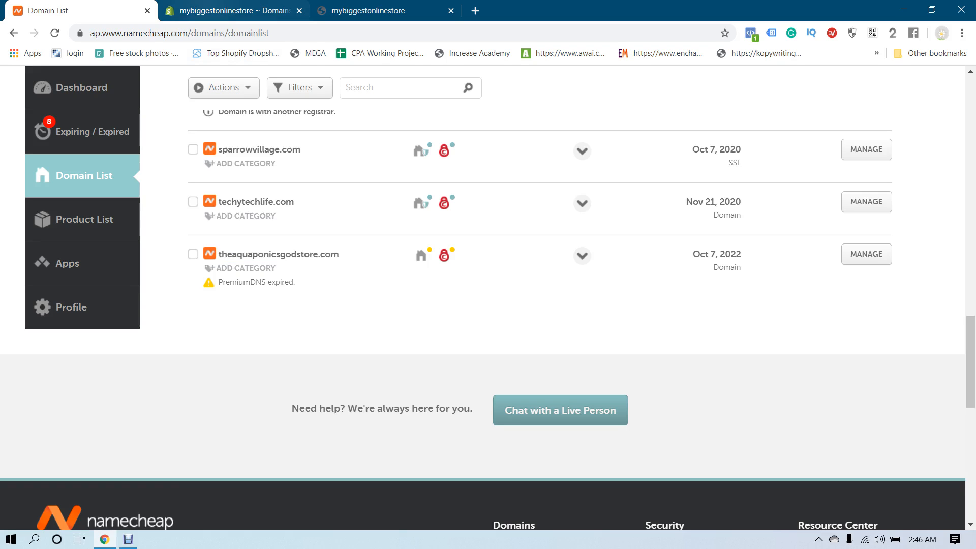
# Step: In the Shopify Domains settings, start connecting an existing domain and submit theaquaponicsgodstore.com, copied from the Namecheap list
pyautogui.click(229, 10)
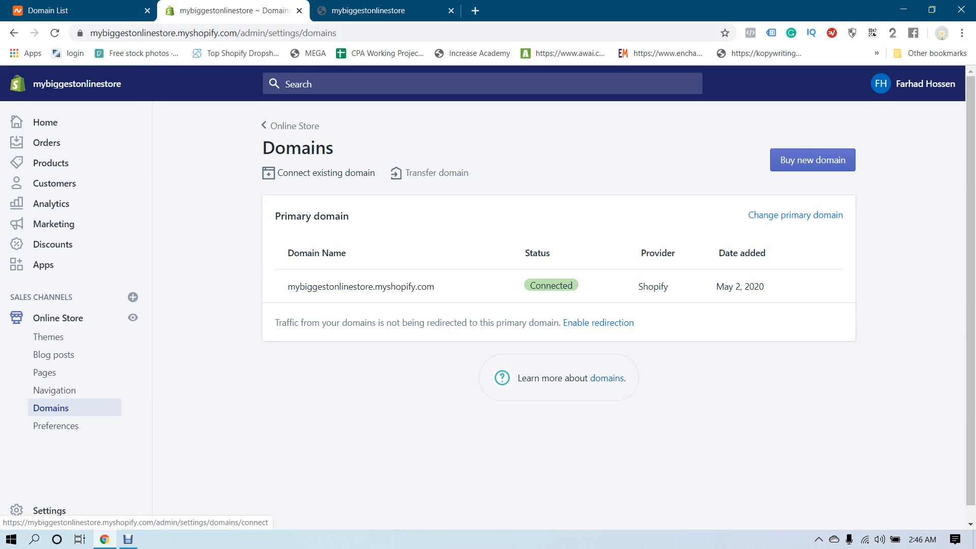
pyautogui.click(326, 173)
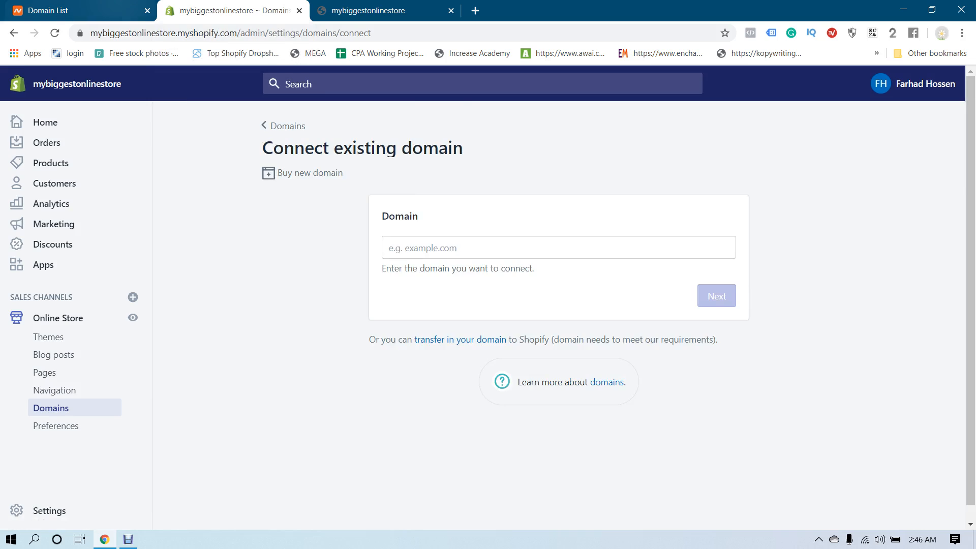
pyautogui.click(84, 10)
pyautogui.moveTo(219, 254); pyautogui.dragTo(338, 254)
pyautogui.hotkey('ctrl', 'c')
pyautogui.rightClick(328, 254)
pyautogui.click(356, 264)
pyautogui.click(235, 10)
pyautogui.click(457, 247)
pyautogui.hotkey('ctrl', 'v')
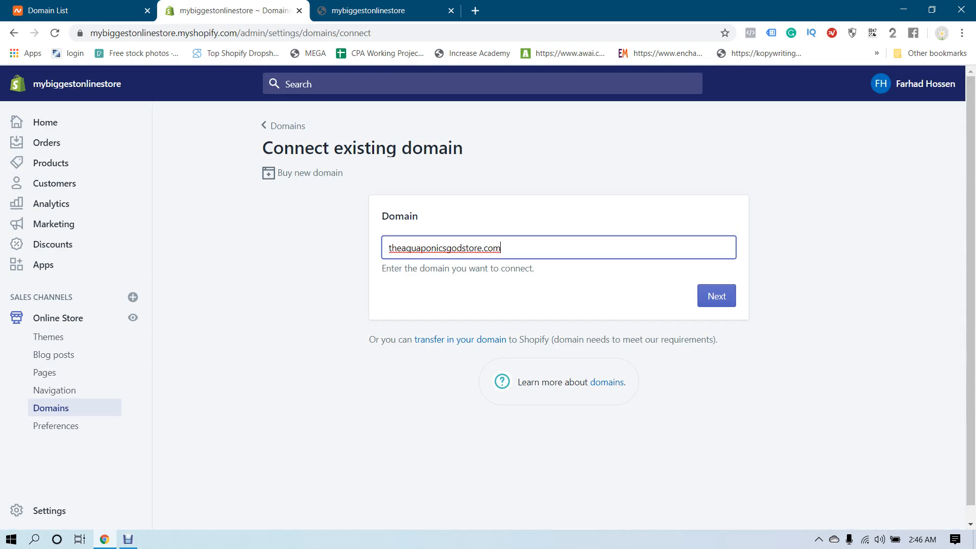
pyautogui.press('Return')
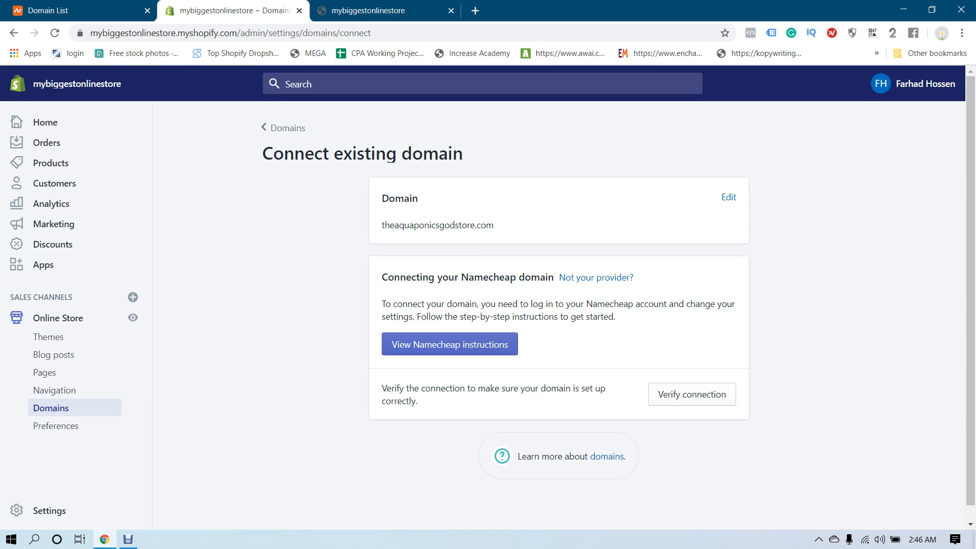
# Step: Open the Namecheap connection instructions and find the DNS settings for connecting an existing domain to Shopify
pyautogui.moveTo(468, 278); pyautogui.dragTo(517, 277)
pyautogui.click(517, 278)
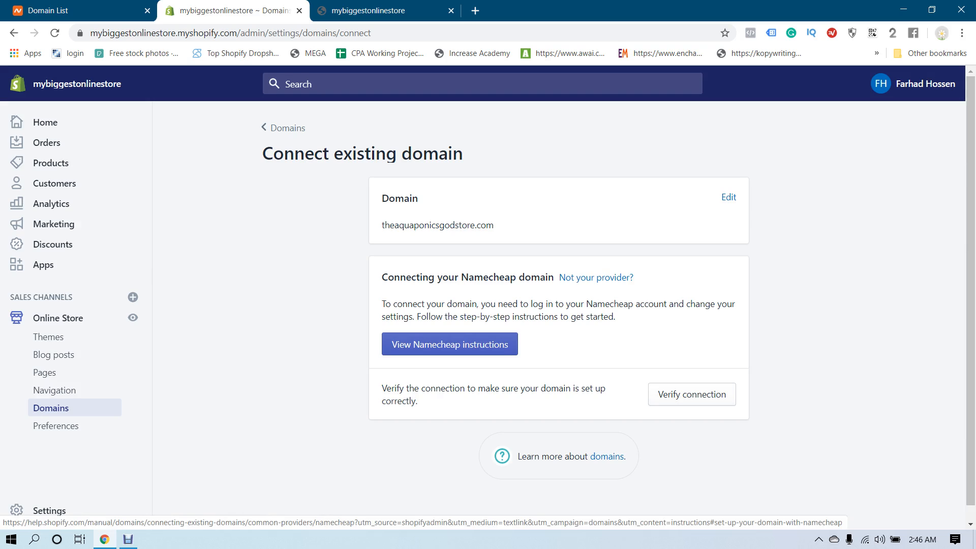
pyautogui.click(450, 344)
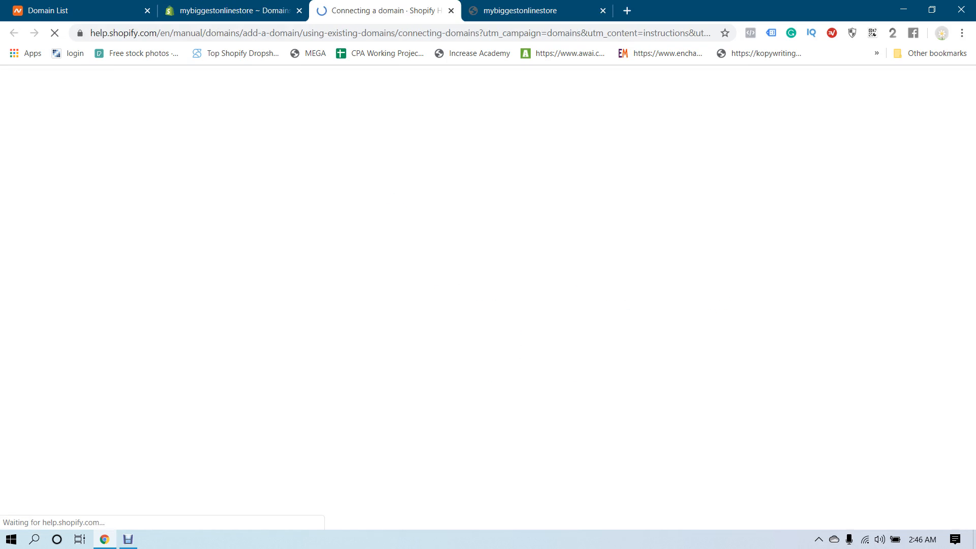
pyautogui.scroll(-3, 483, 298)
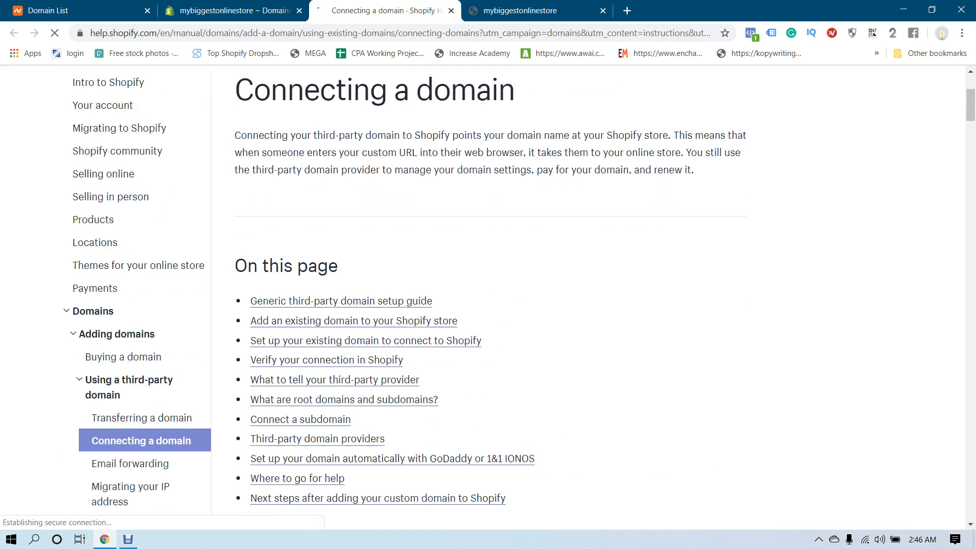
pyautogui.scroll(-1, 356, 254)
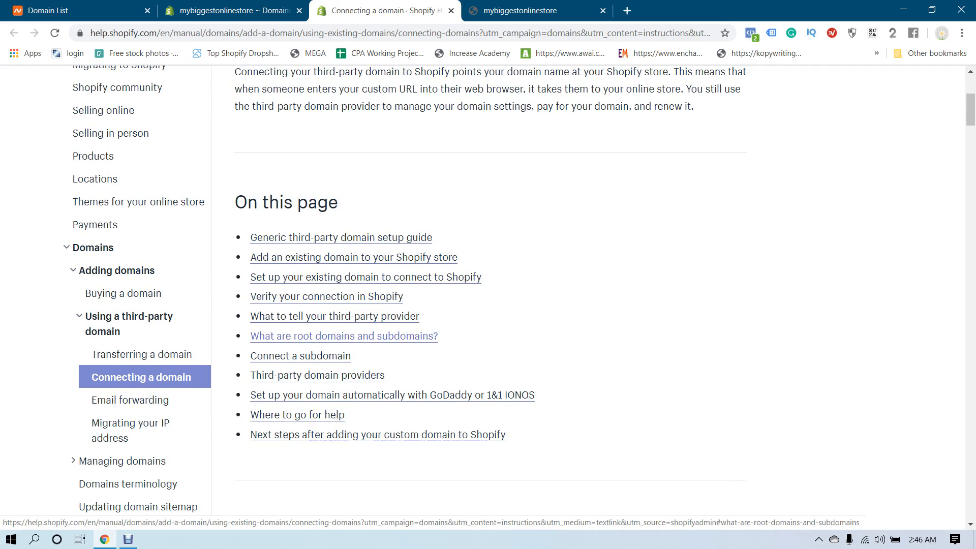
pyautogui.scroll(-5, 344, 335)
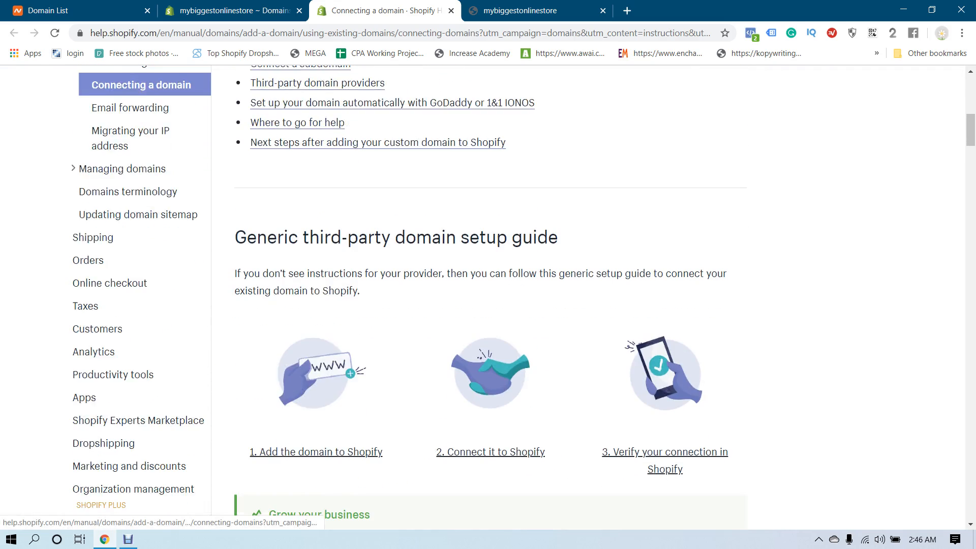
pyautogui.scroll(-3, 483, 297)
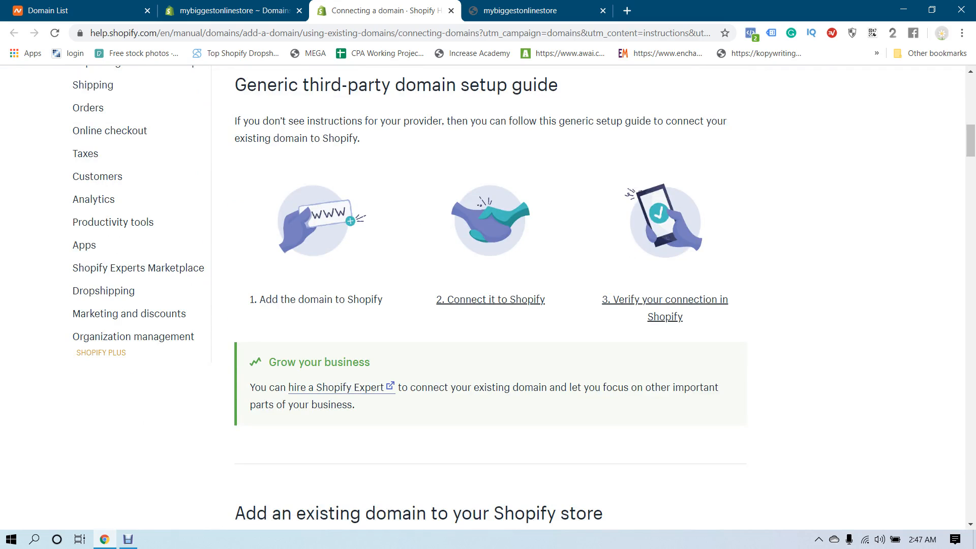
pyautogui.scroll(-12, 488, 297)
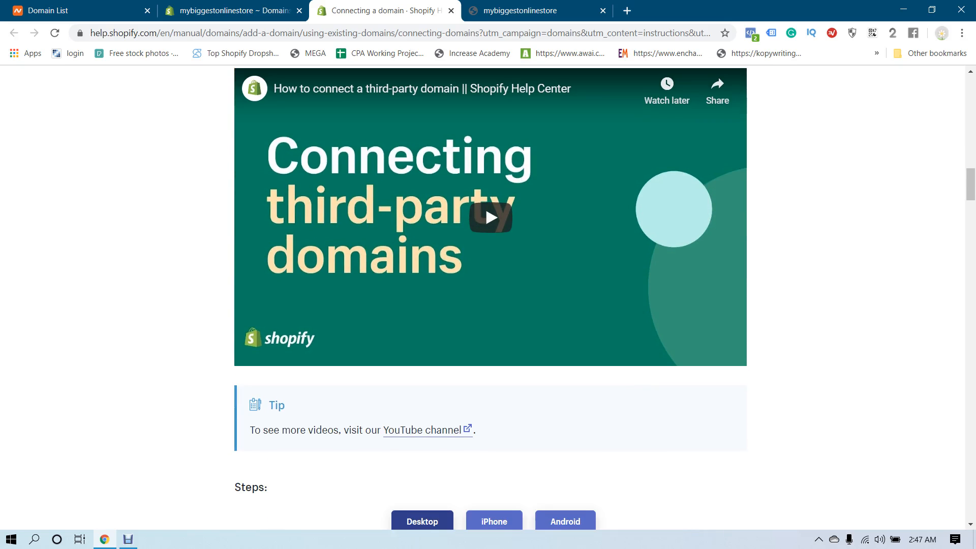
pyautogui.scroll(-9, 488, 297)
pyautogui.scroll(-3, 488, 297)
pyautogui.scroll(4, 488, 297)
pyautogui.scroll(-5, 488, 297)
pyautogui.scroll(-1, 488, 298)
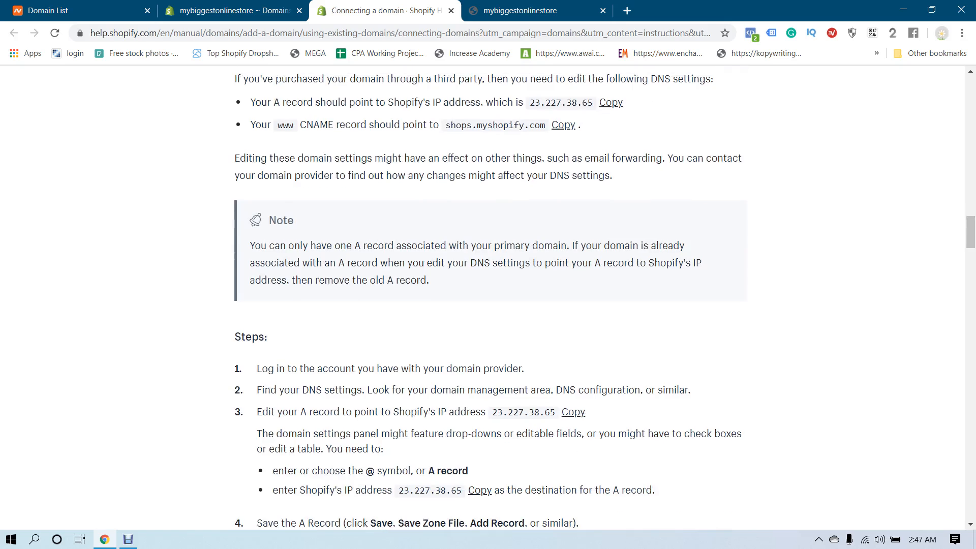
pyautogui.scroll(3, 488, 298)
pyautogui.moveTo(321, 224); pyautogui.dragTo(499, 223)
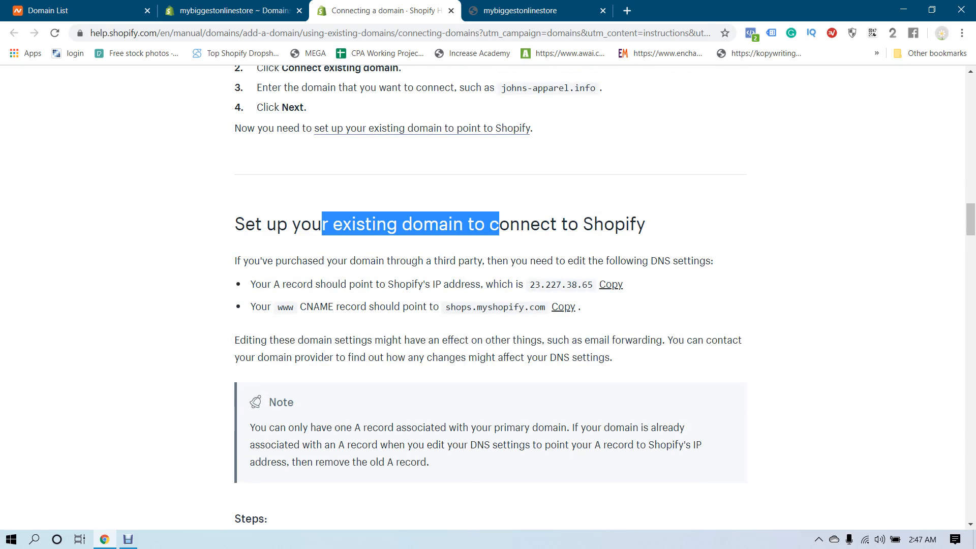
pyautogui.click(499, 223)
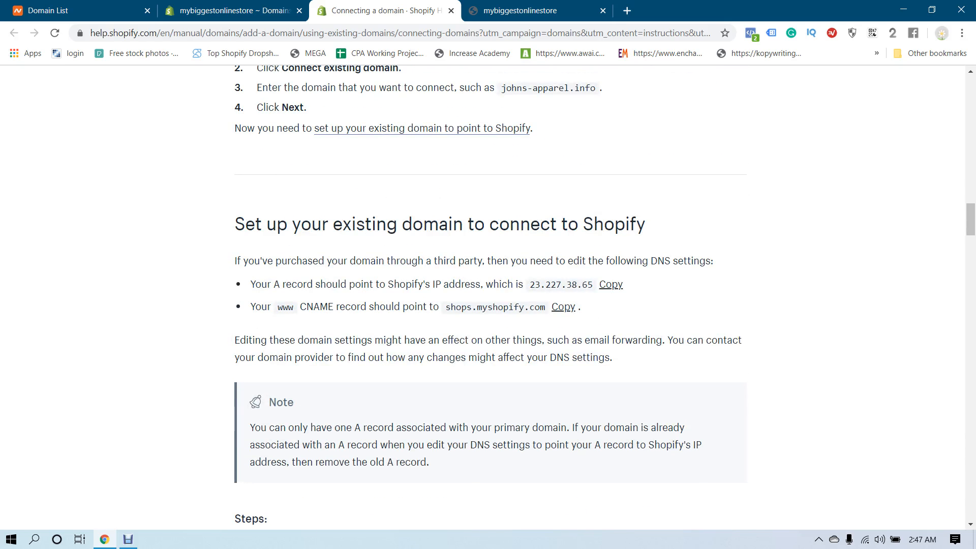
# Step: Find Namecheap among the third-party domain providers in the guide, open its article and examine the nameserver setup steps
pyautogui.scroll(-8, 488, 297)
pyautogui.scroll(-10, 488, 297)
pyautogui.scroll(5, 488, 297)
pyautogui.scroll(-20, 488, 297)
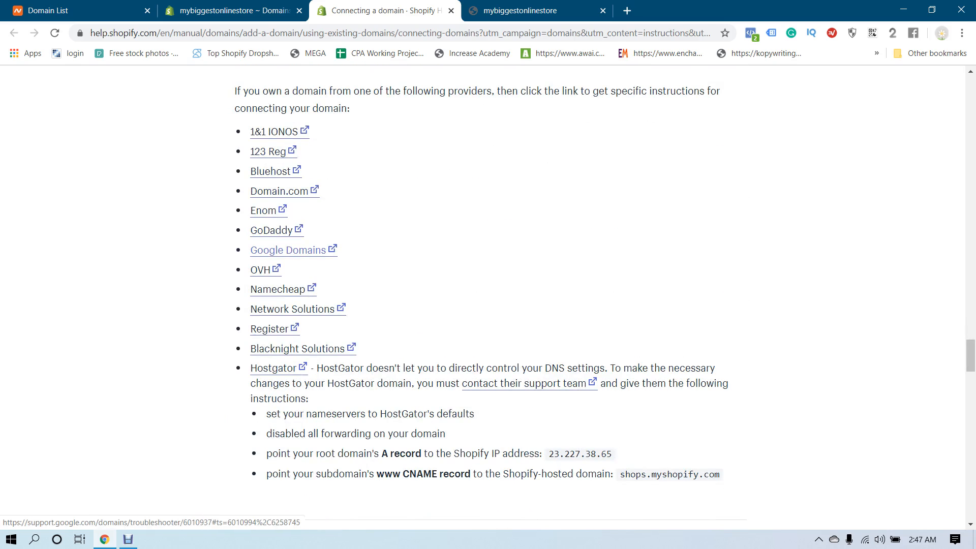
pyautogui.click(278, 289)
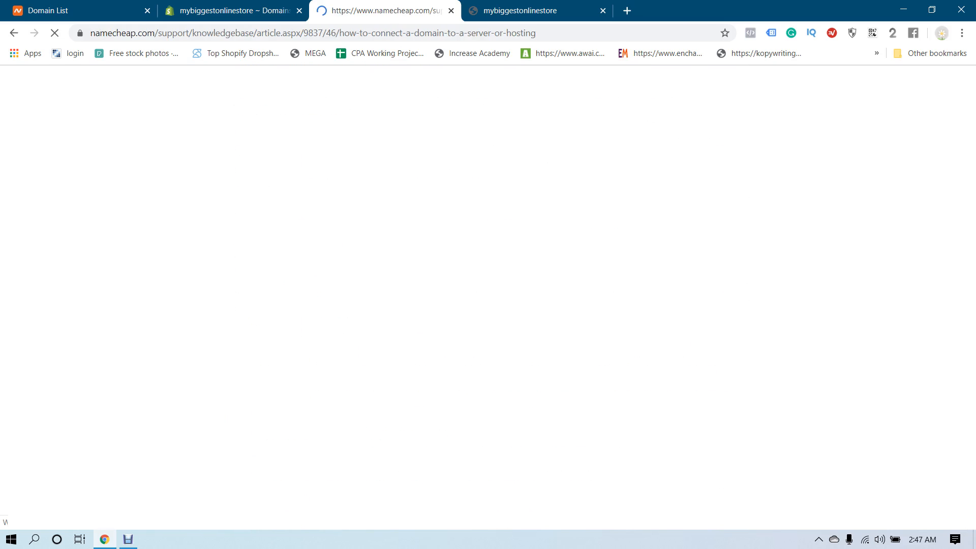
pyautogui.scroll(-1, 359, 236)
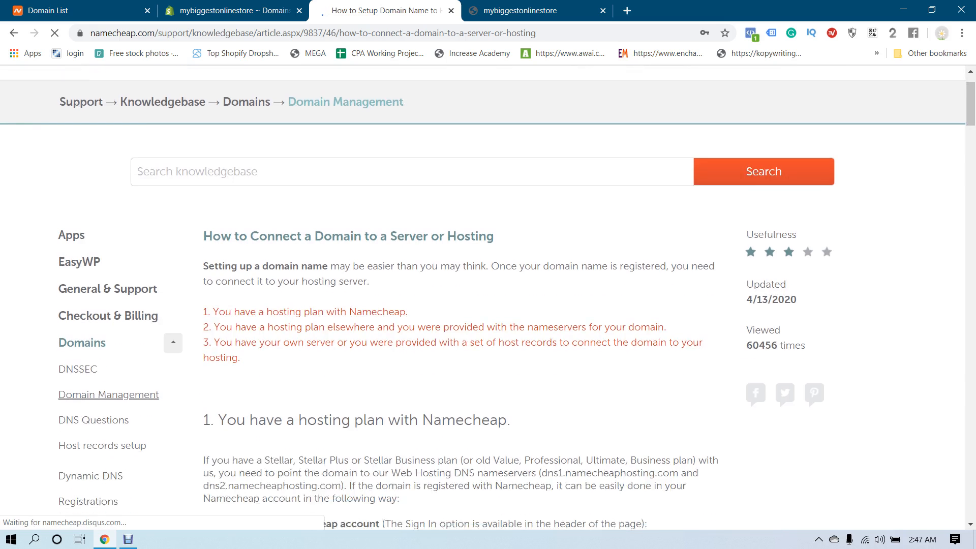
pyautogui.scroll(-8, 509, 297)
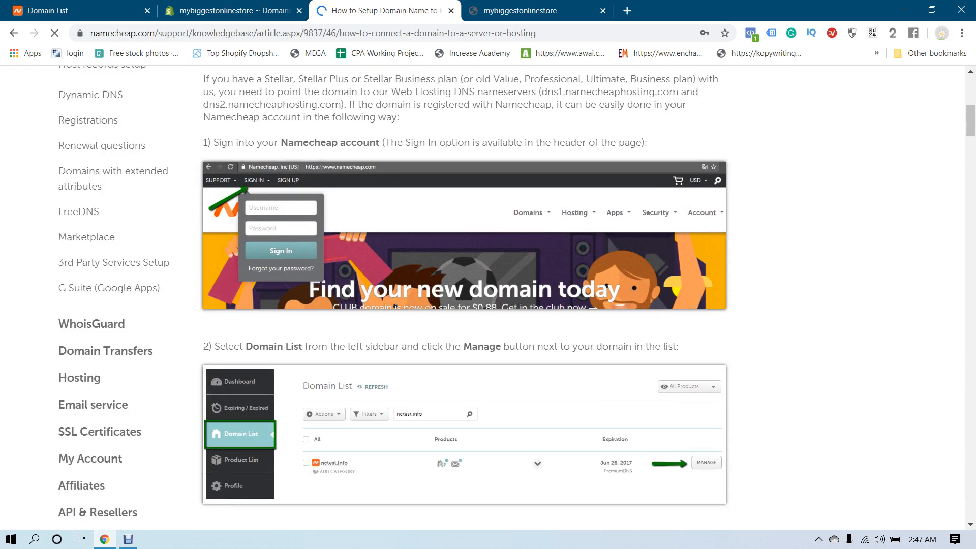
pyautogui.scroll(-5, 488, 297)
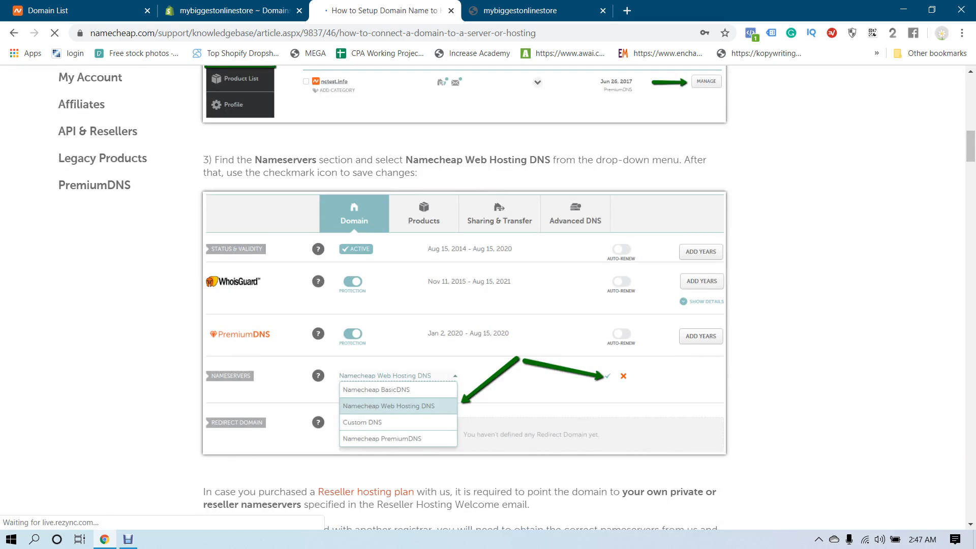
# Step: Return to the Shopify domain connection page and verify the connection of theaquaponicsgodstore.com
pyautogui.click(252, 10)
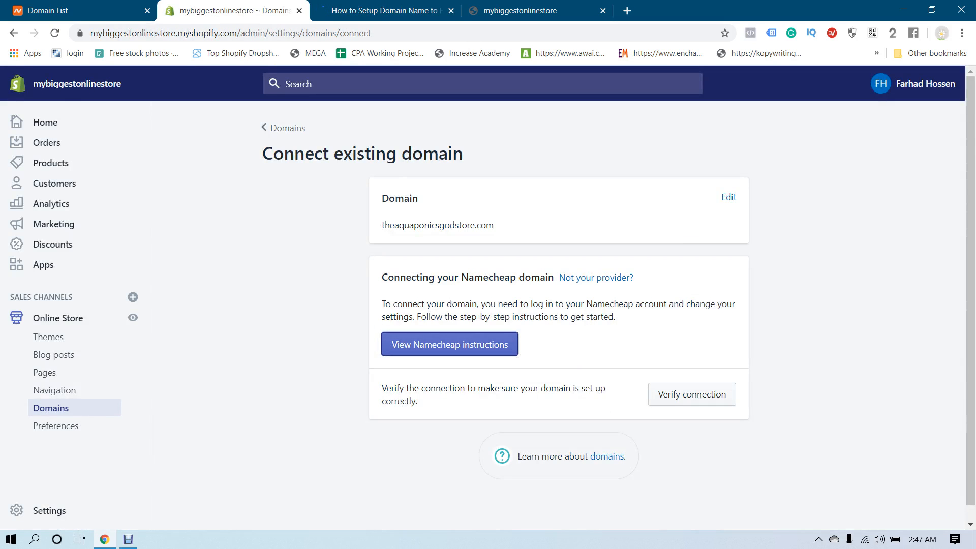
pyautogui.press('Tab')
pyautogui.press('Return')
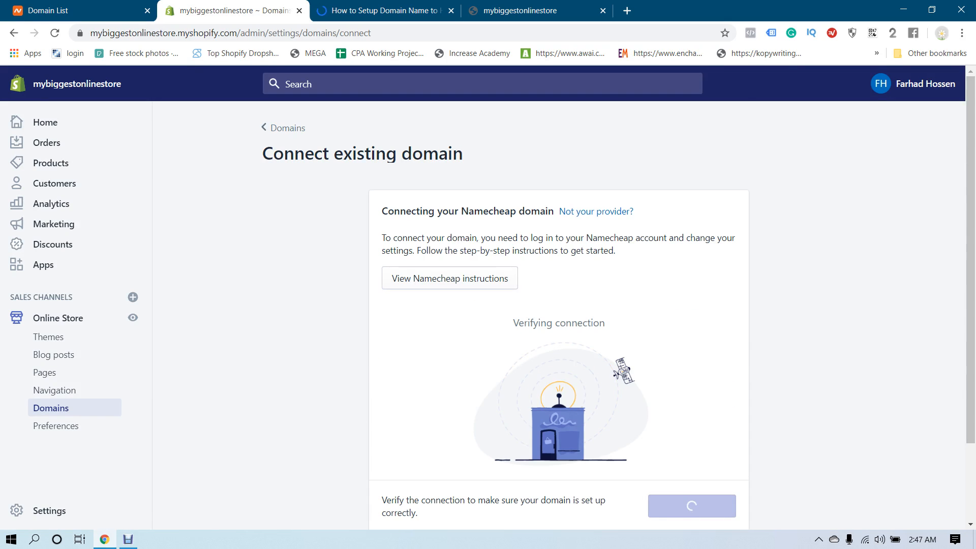
pyautogui.scroll(-3, 559, 305)
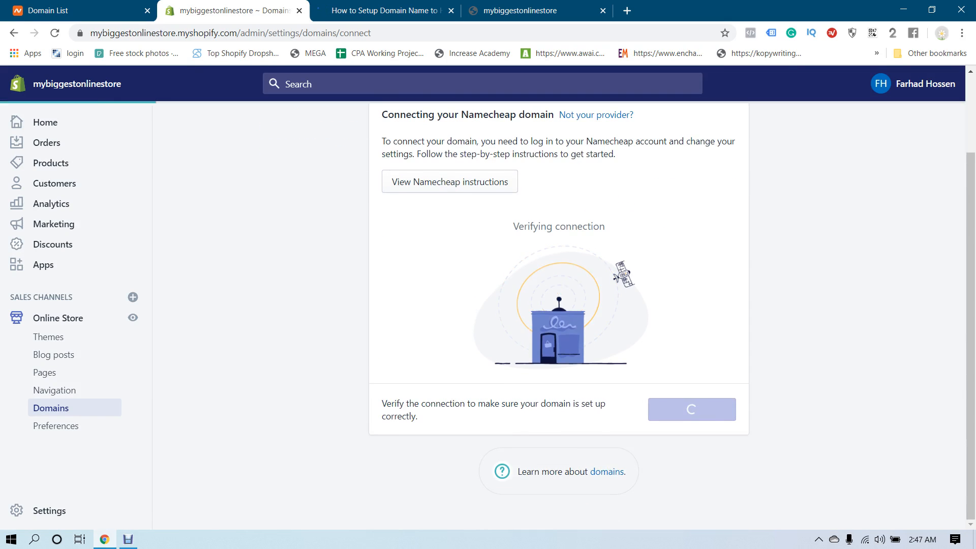
# Step: Switch to the Namecheap domain list and open the management page of theaquaponicsgodstore.com
pyautogui.hotkey('ctrl', 'shift', 'Tab')
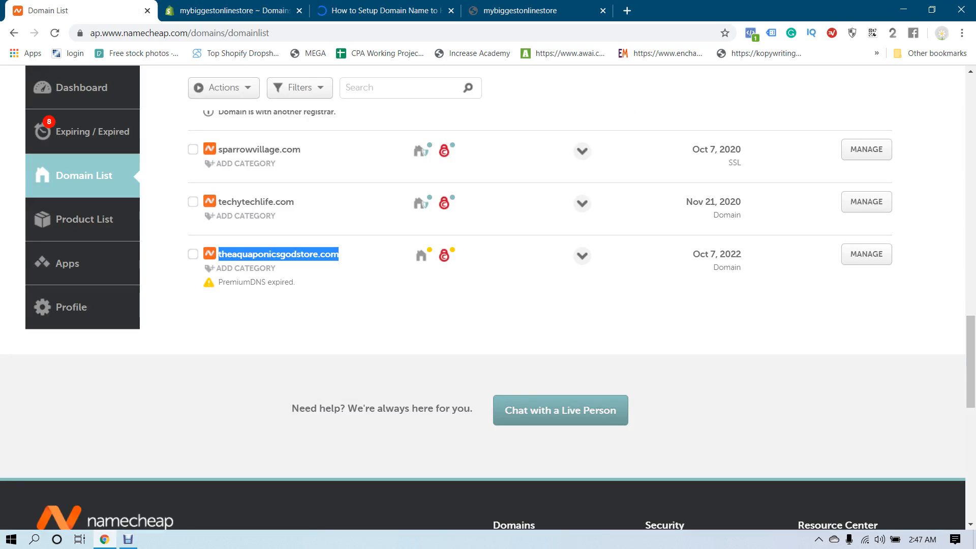
pyautogui.click(867, 254)
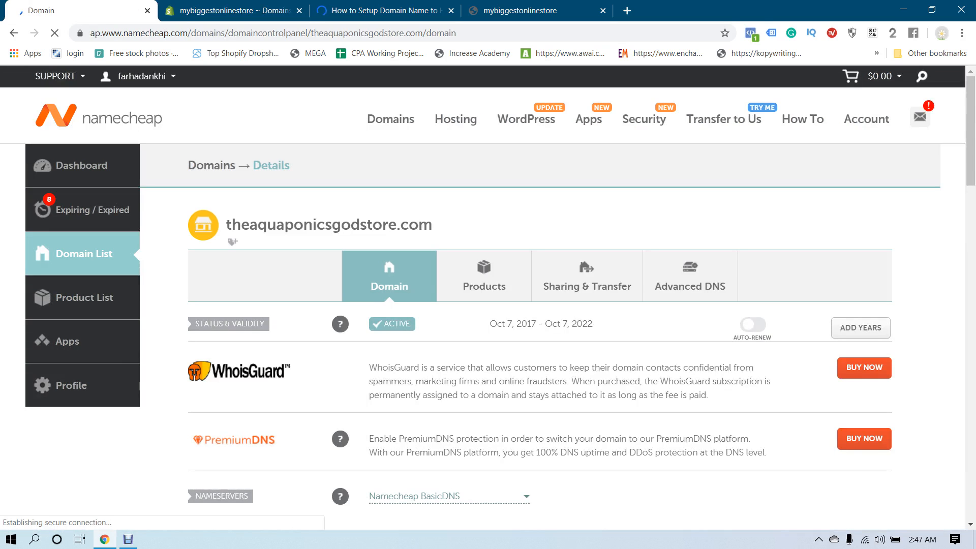
pyautogui.scroll(-1, 488, 295)
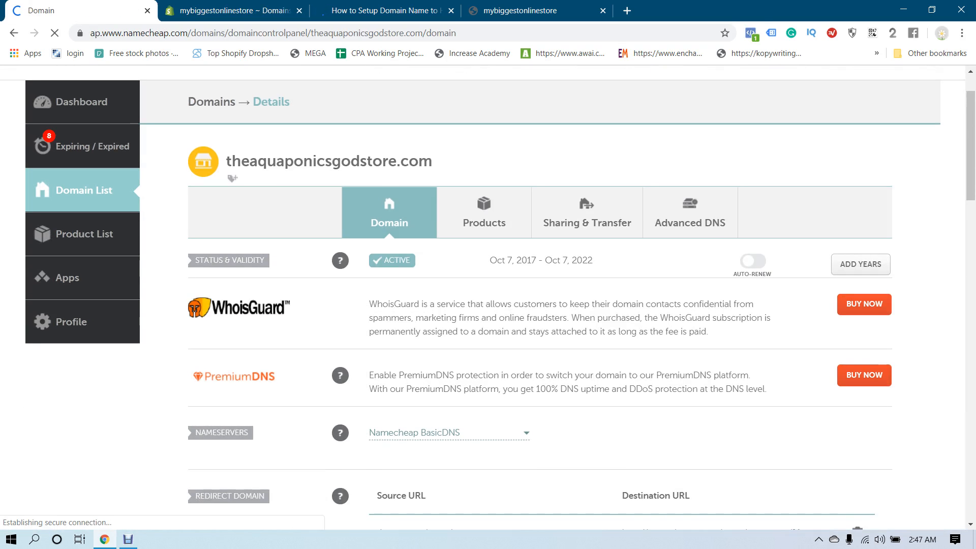
# Step: Examine the nameserver options on the management page of theaquaponicsgodstore.com
pyautogui.moveTo(256, 160); pyautogui.dragTo(432, 160)
pyautogui.click(432, 161)
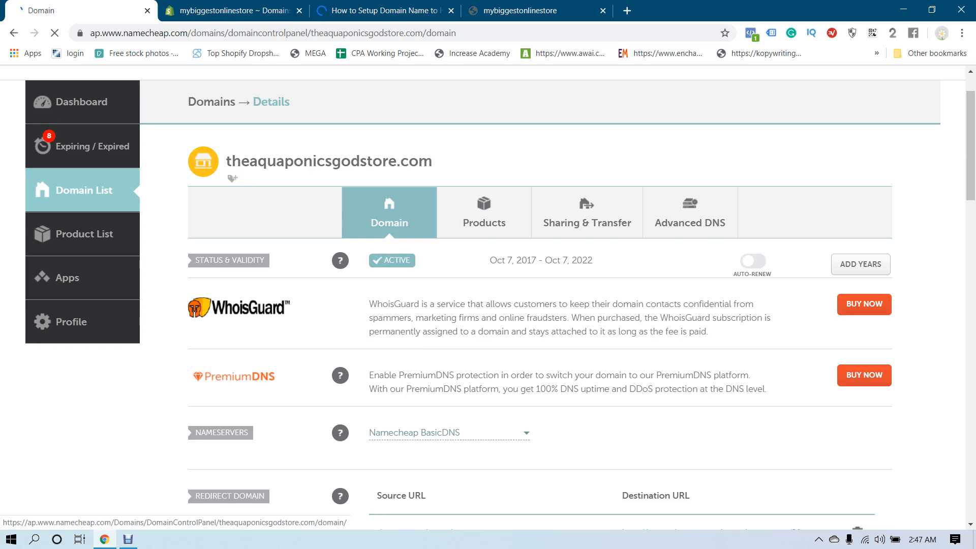
pyautogui.scroll(-2, 432, 161)
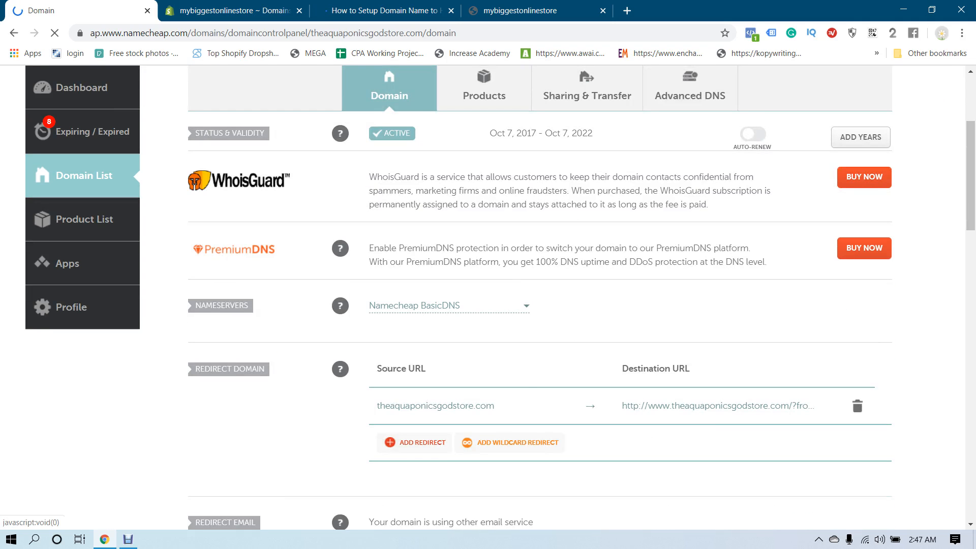
pyautogui.click(447, 305)
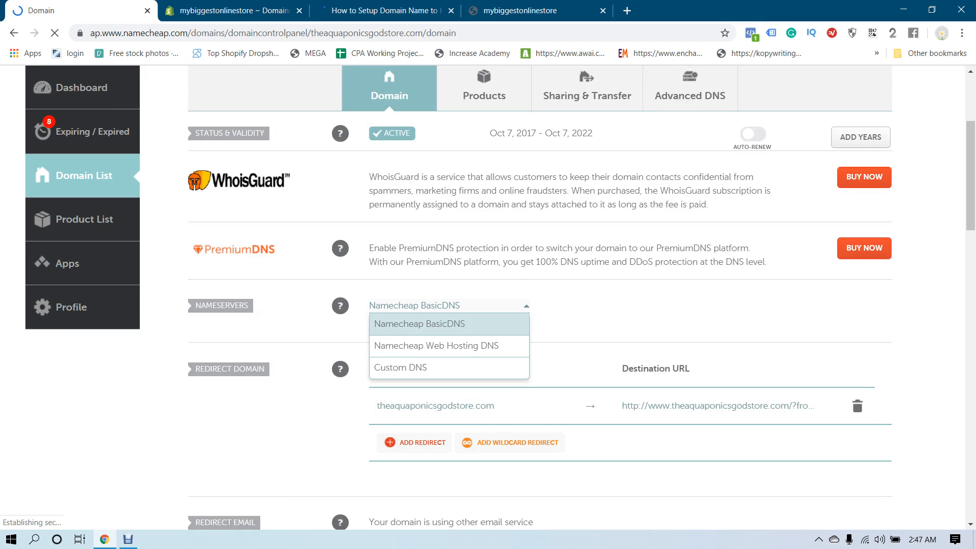
# Step: Return from the Namecheap article to Shopify's domain connection guide and examine its A record and CNAME setup steps
pyautogui.hotkey('ctrl', 'shift', 'Tab')
pyautogui.hotkey('ctrl', 'shift', 'Tab')
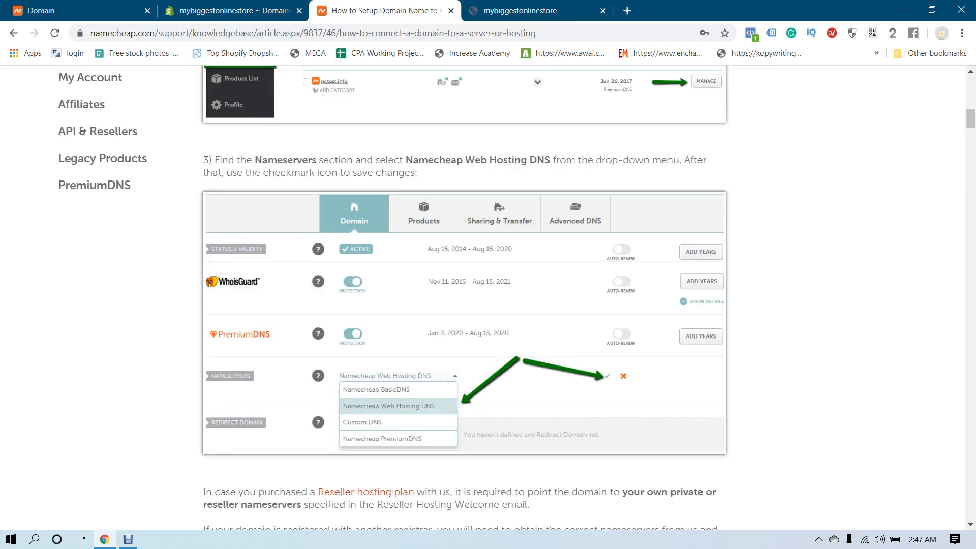
pyautogui.scroll(8, 465, 297)
pyautogui.scroll(7, 465, 297)
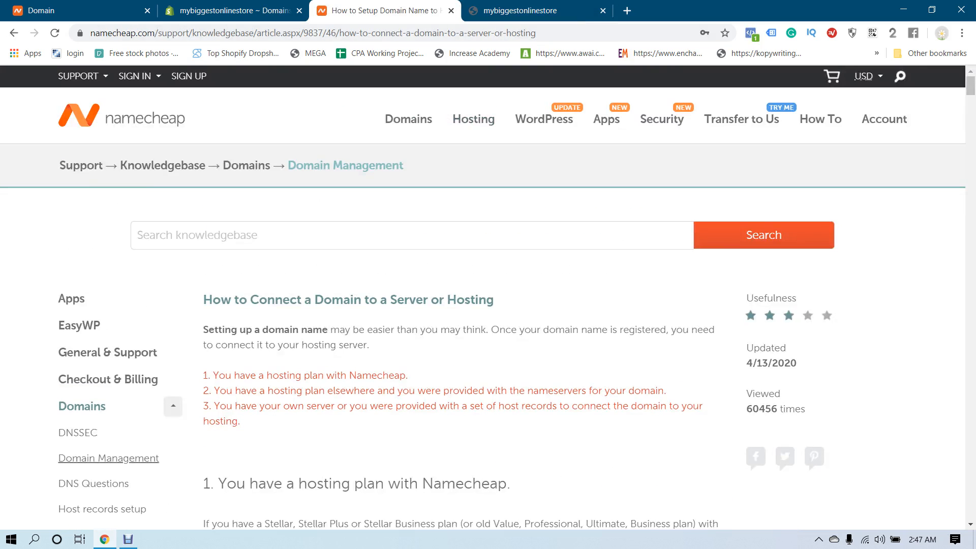
pyautogui.hotkey('alt', 'Left')
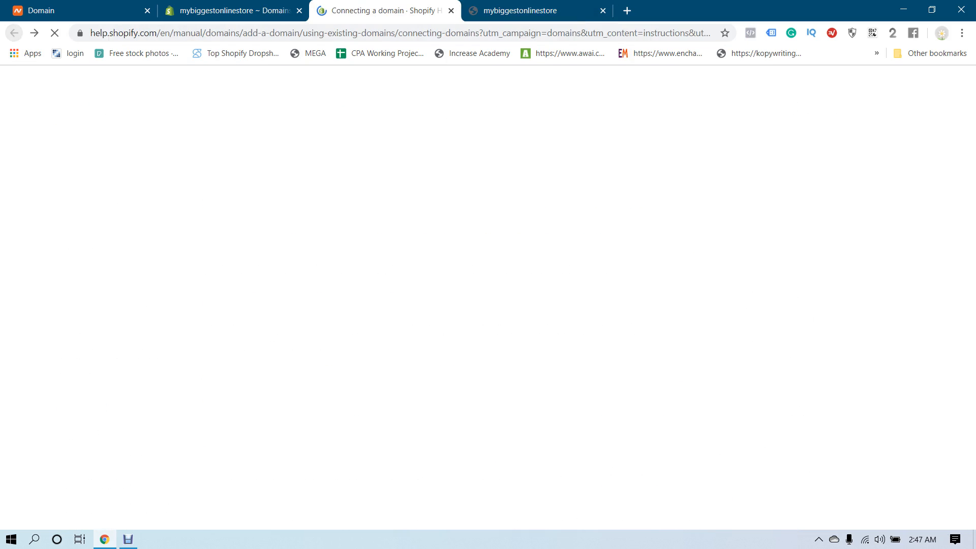
pyautogui.scroll(20, 488, 298)
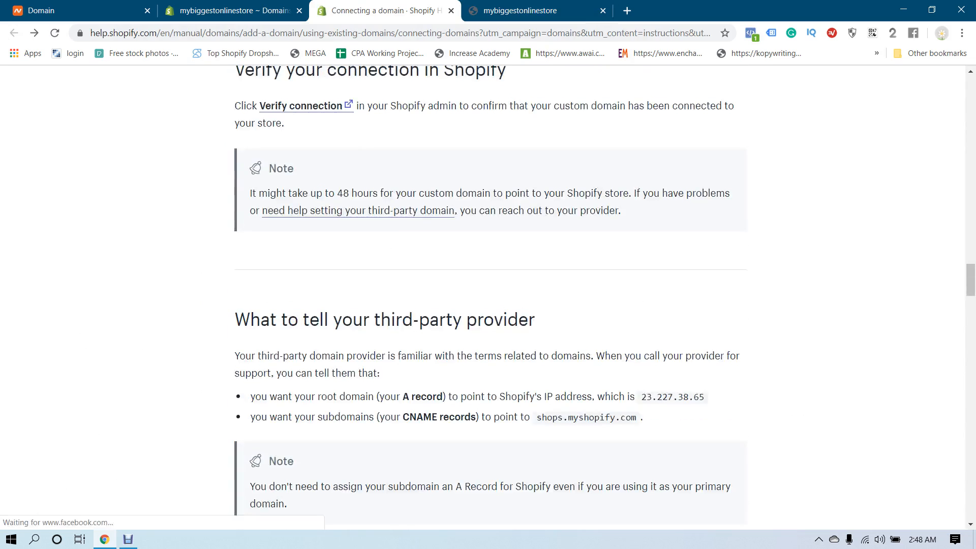
pyautogui.scroll(-5, 488, 297)
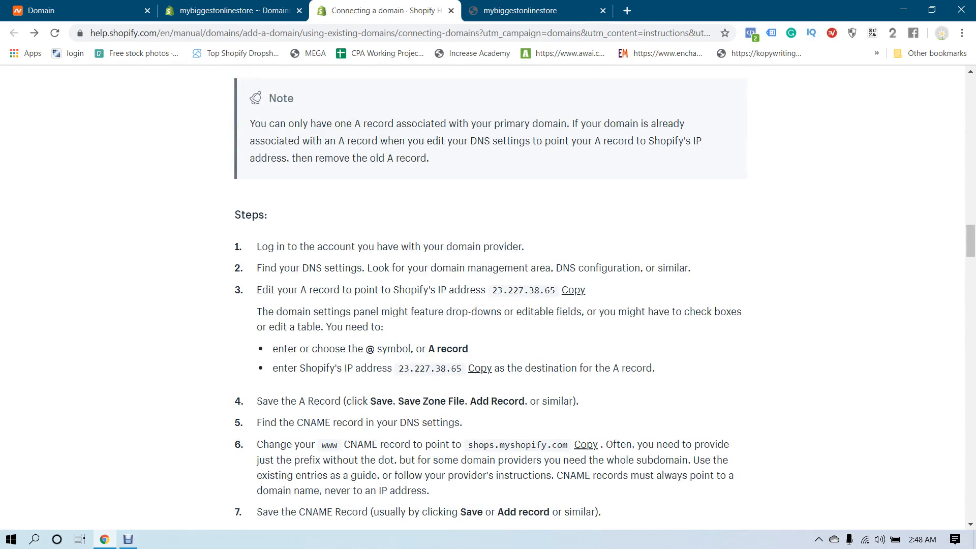
pyautogui.scroll(-1, 488, 298)
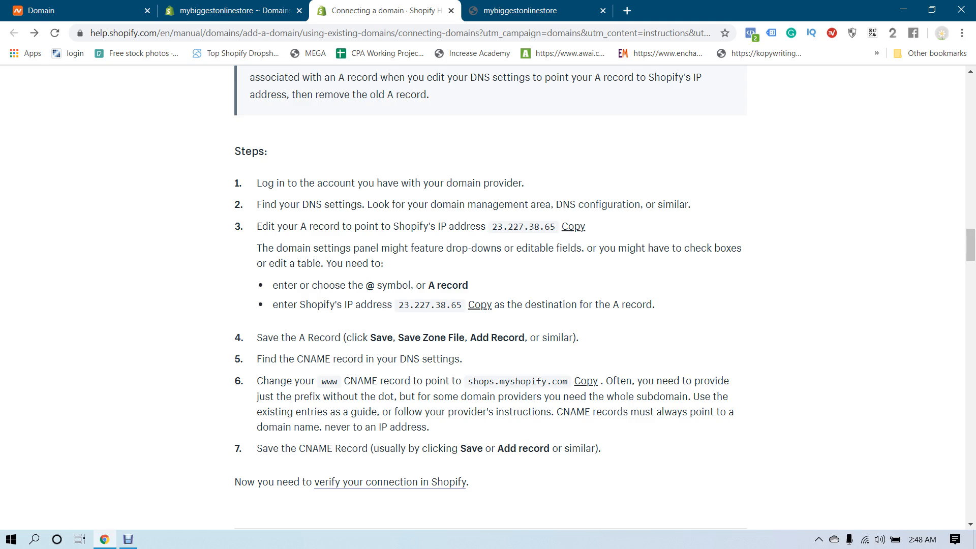
pyautogui.scroll(20, 490, 300)
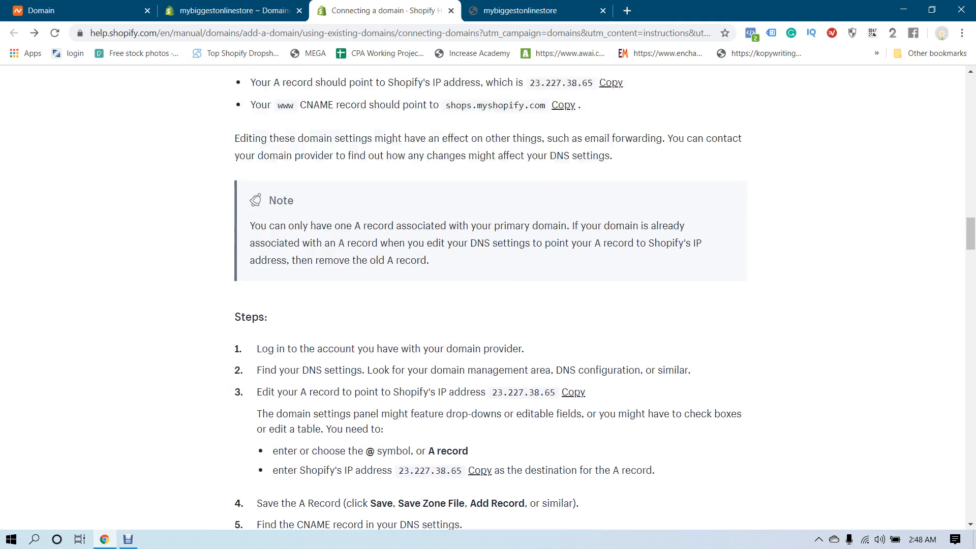
pyautogui.scroll(17, 490, 300)
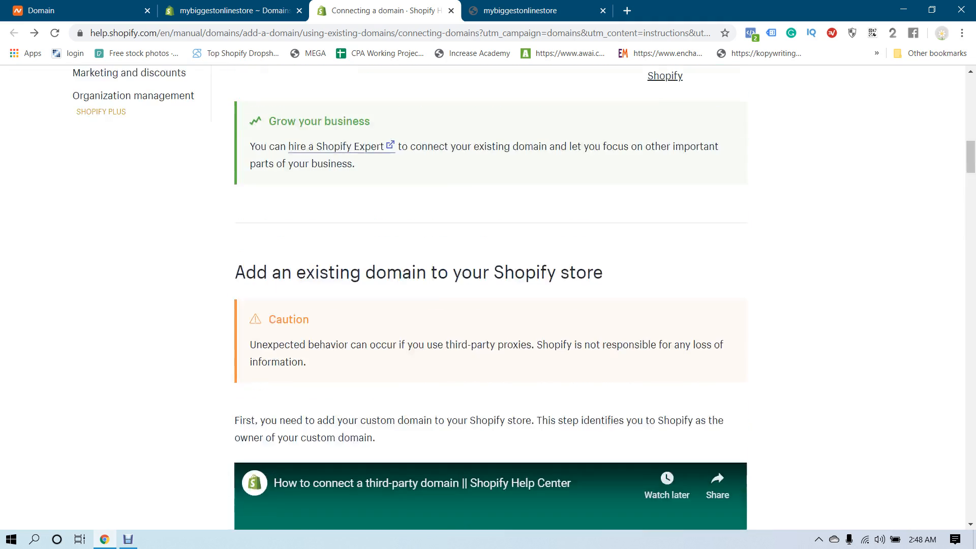
pyautogui.scroll(14, 490, 300)
pyautogui.scroll(-20, 490, 300)
pyautogui.scroll(-14, 490, 300)
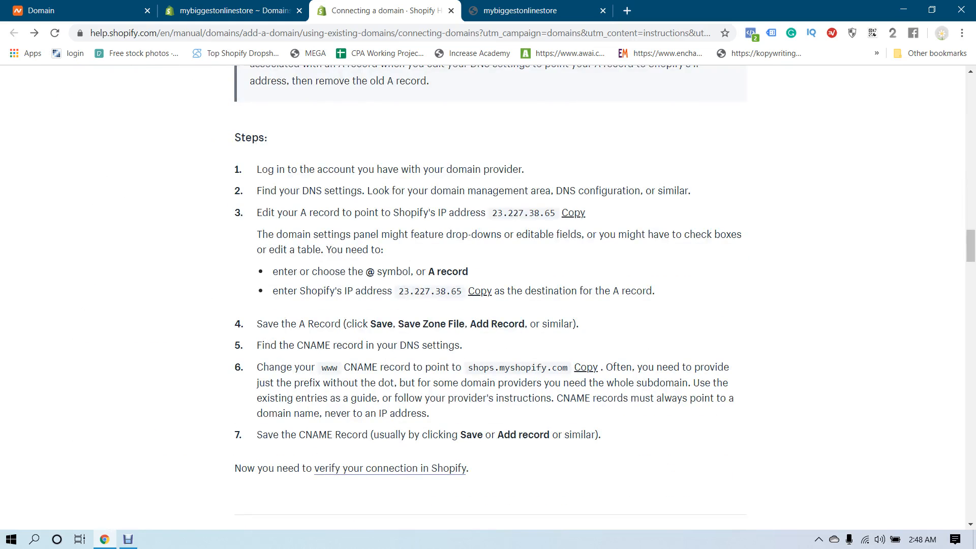
# Step: Check the required CNAME and A record values on the store's domain connection page in Shopify
pyautogui.click(233, 11)
pyautogui.click(81, 10)
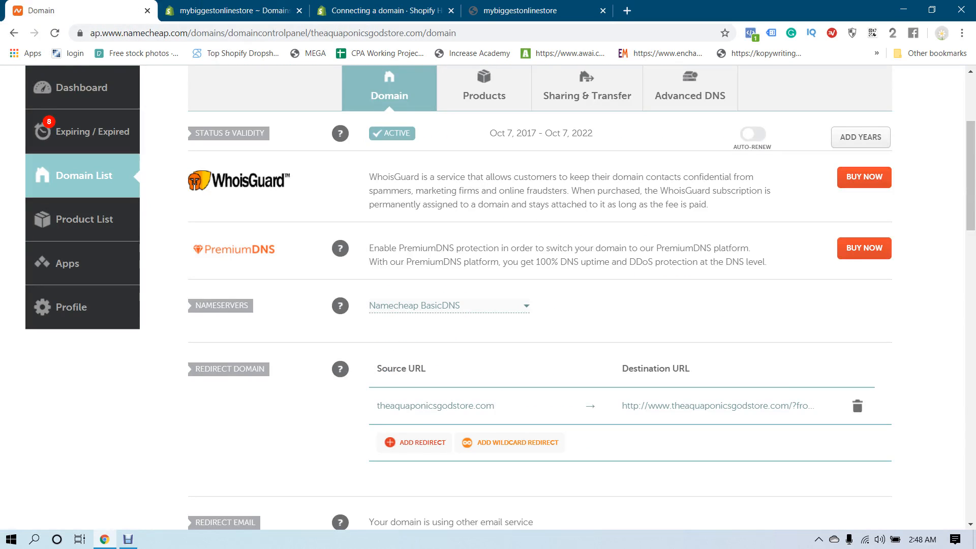
pyautogui.click(234, 11)
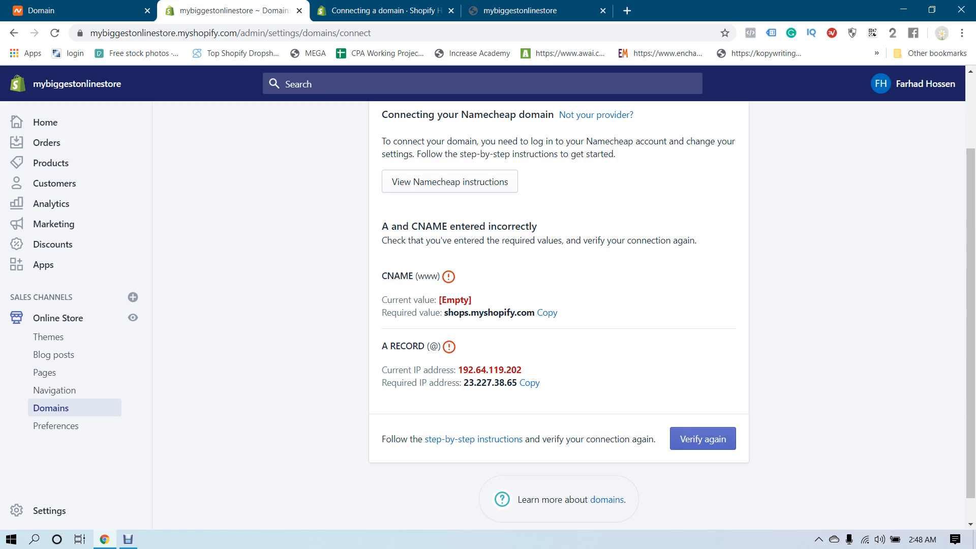
pyautogui.scroll(2, 508, 305)
pyautogui.scroll(-2, 509, 305)
# Step: Apply the Shopify DNS template in Namecheap's Advanced DNS settings for theaquaponicsgodstore.com and confirm the DNS change
pyautogui.click(81, 11)
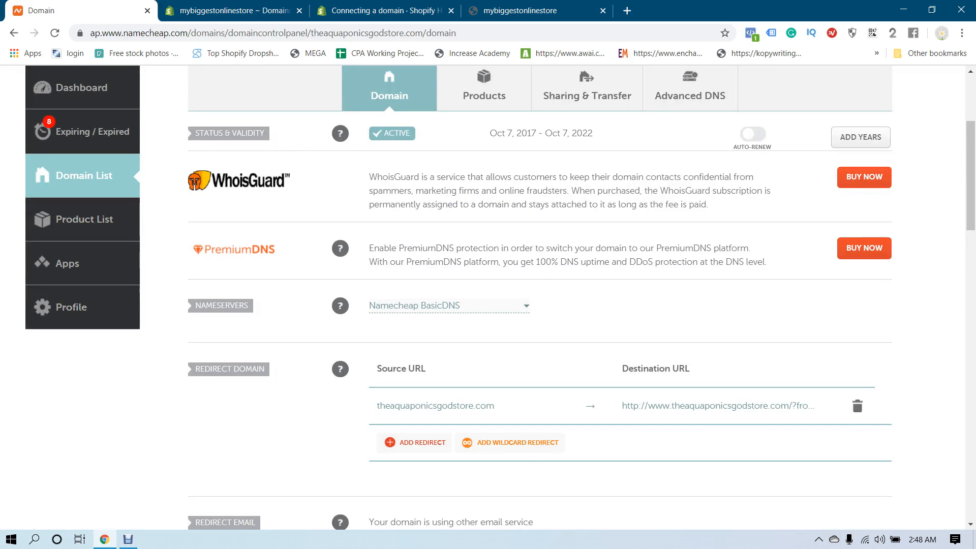
pyautogui.scroll(1, 539, 297)
pyautogui.click(690, 150)
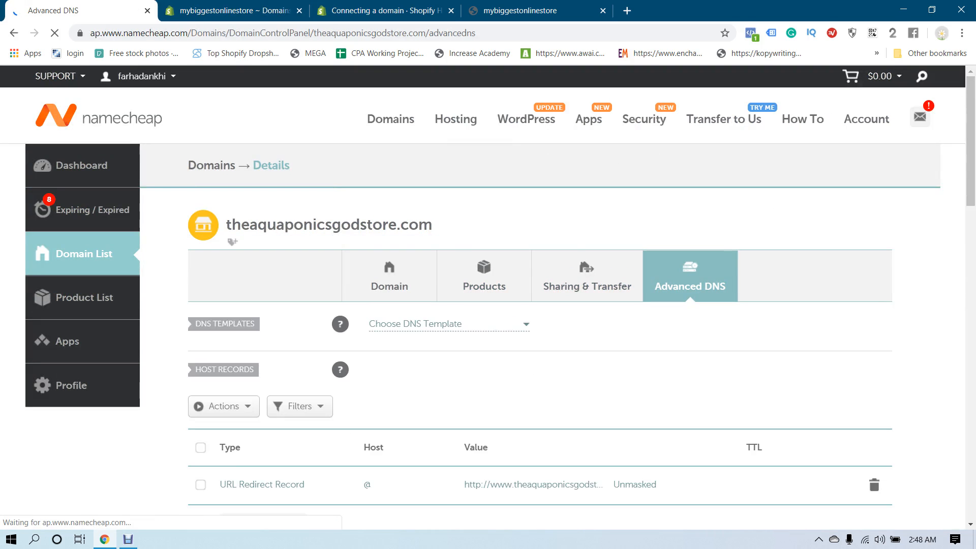
pyautogui.scroll(-1, 488, 305)
pyautogui.scroll(-1, 488, 298)
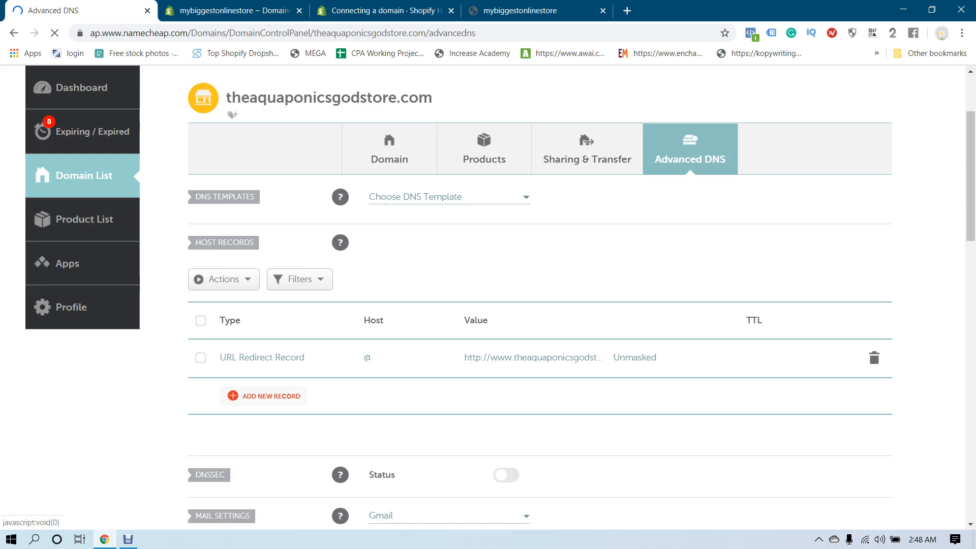
pyautogui.click(449, 197)
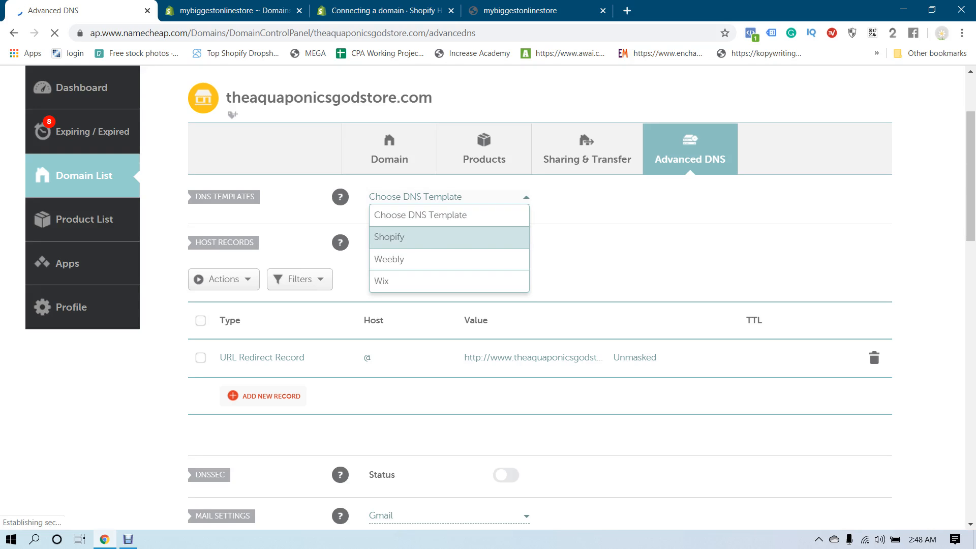
pyautogui.click(450, 236)
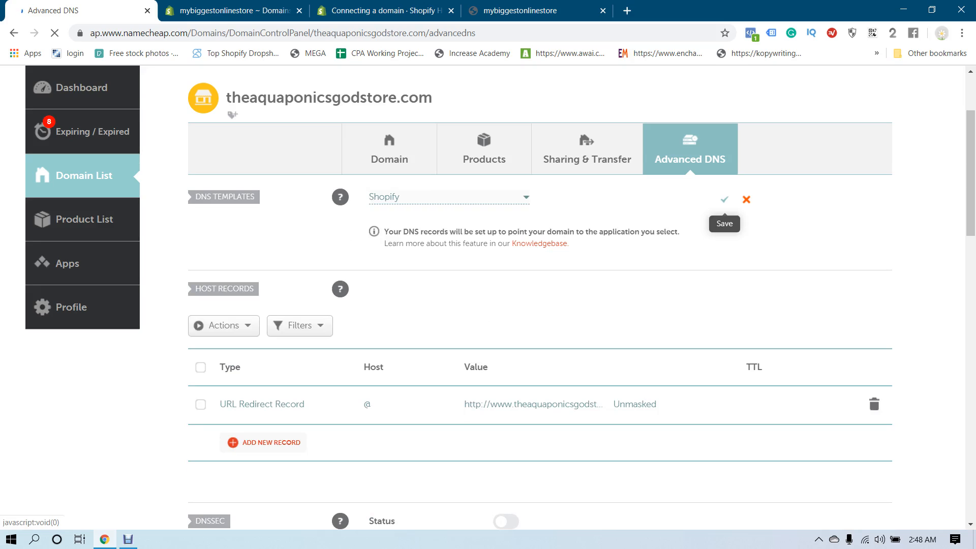
pyautogui.click(724, 199)
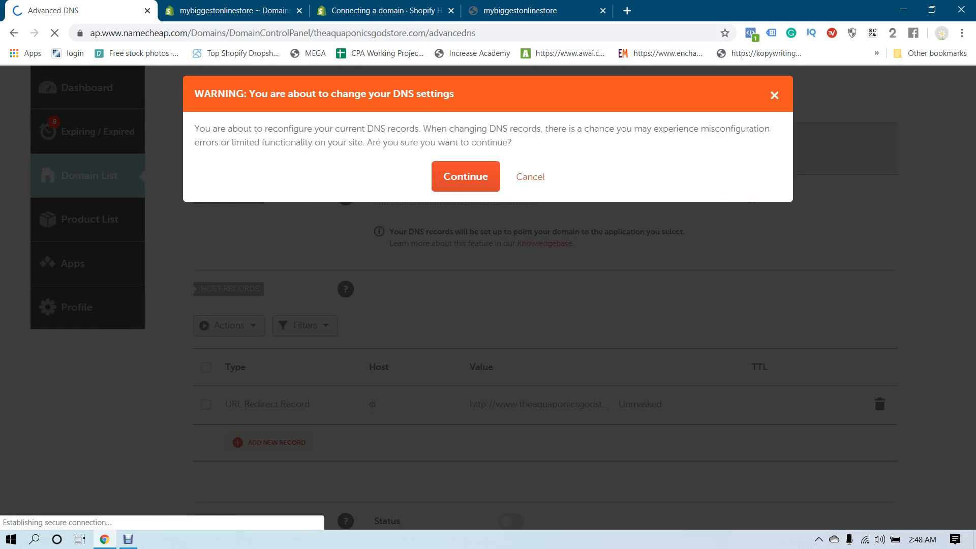
pyautogui.click(465, 176)
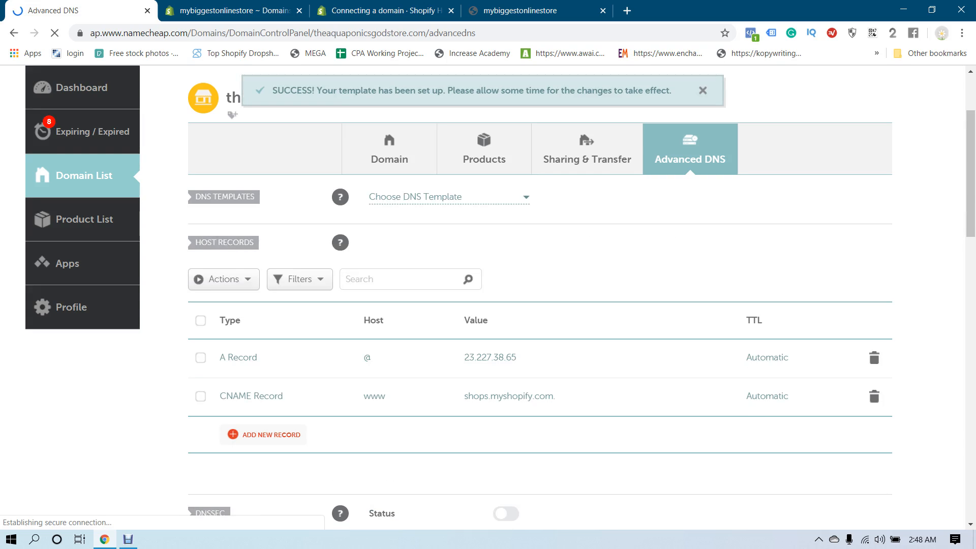
# Step: Compare the domain's host records in Namecheap with the A record and CNAME values in Shopify's connection guide
pyautogui.scroll(-3, 538, 359)
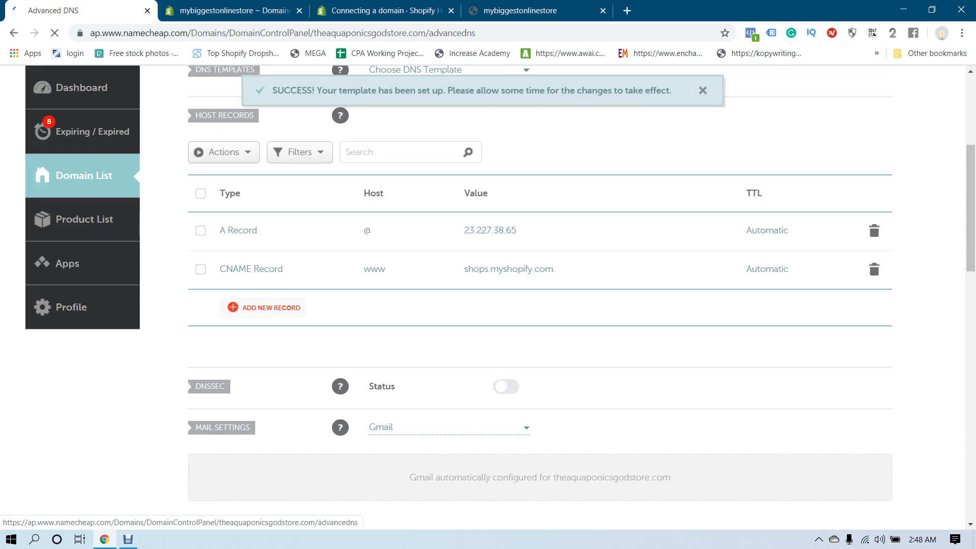
pyautogui.click(383, 10)
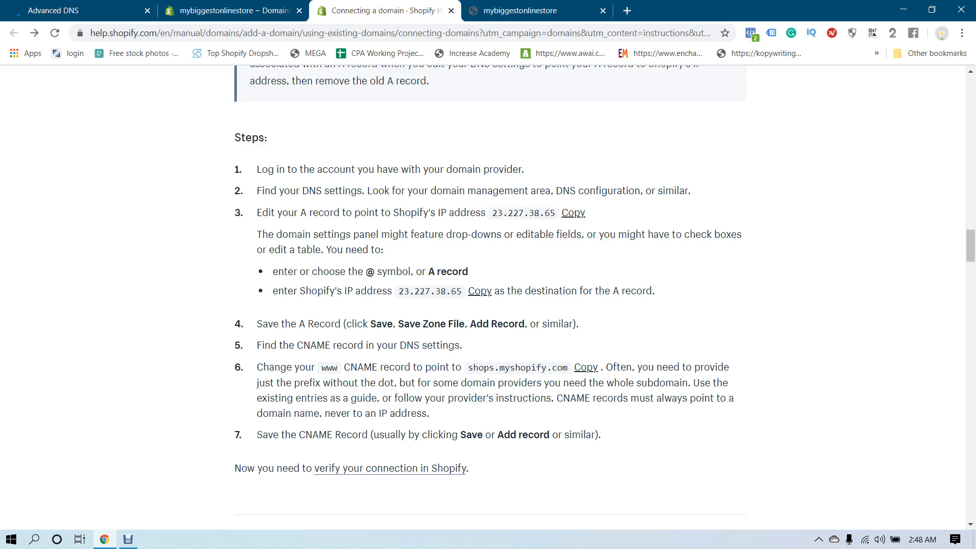
pyautogui.click(81, 11)
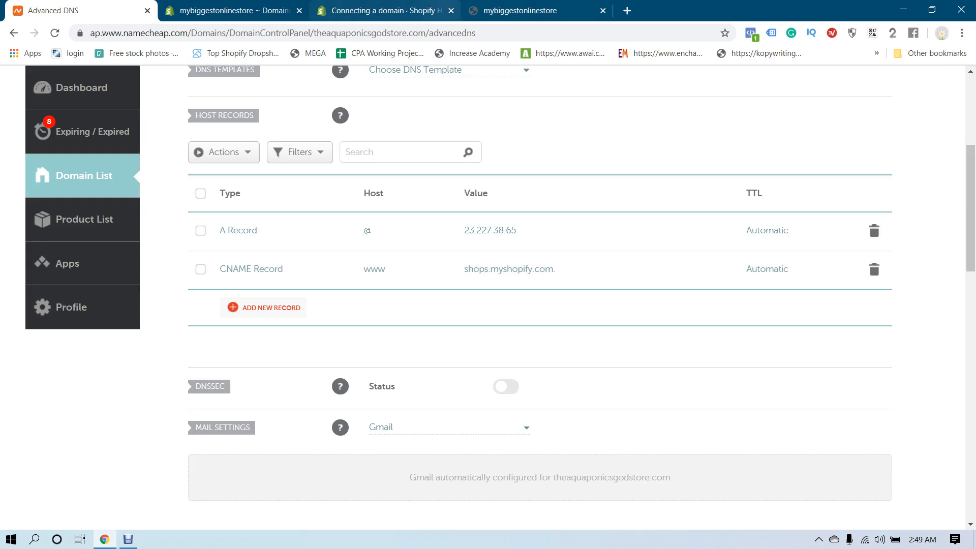
pyautogui.click(391, 10)
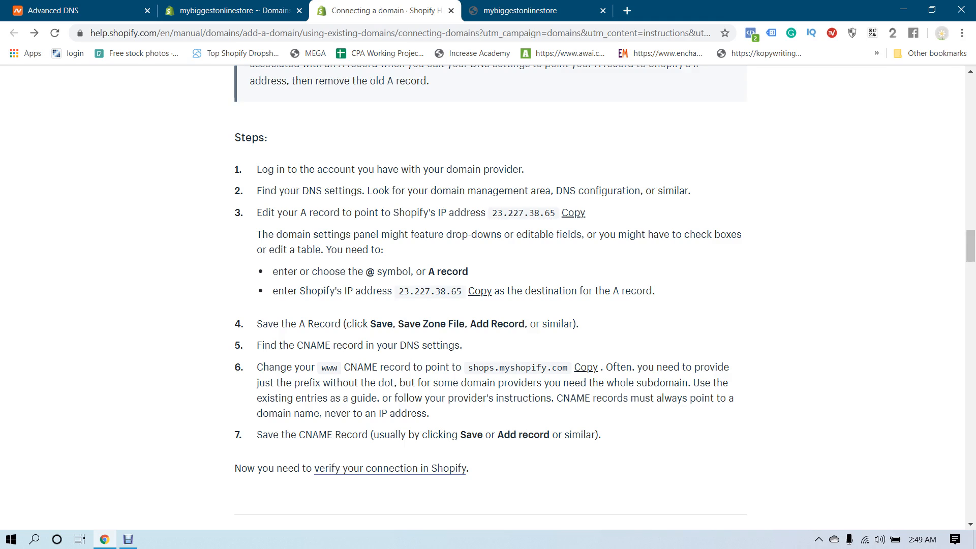
pyautogui.moveTo(468, 368); pyautogui.dragTo(575, 378)
pyautogui.click(575, 378)
pyautogui.moveTo(399, 291); pyautogui.dragTo(463, 292)
pyautogui.click(462, 291)
pyautogui.click(76, 10)
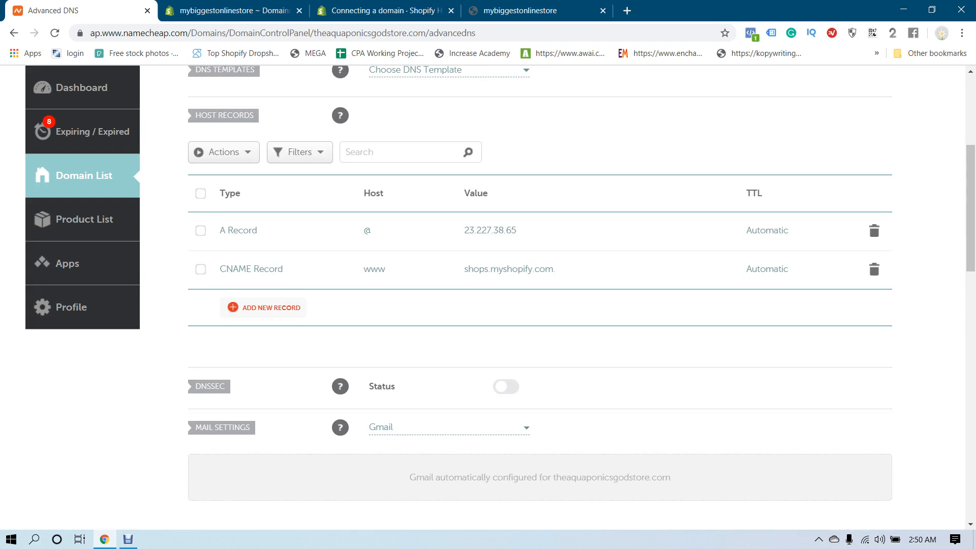
pyautogui.scroll(3, 559, 301)
pyautogui.scroll(-7, 559, 301)
pyautogui.scroll(-5, 560, 300)
pyautogui.scroll(15, 559, 301)
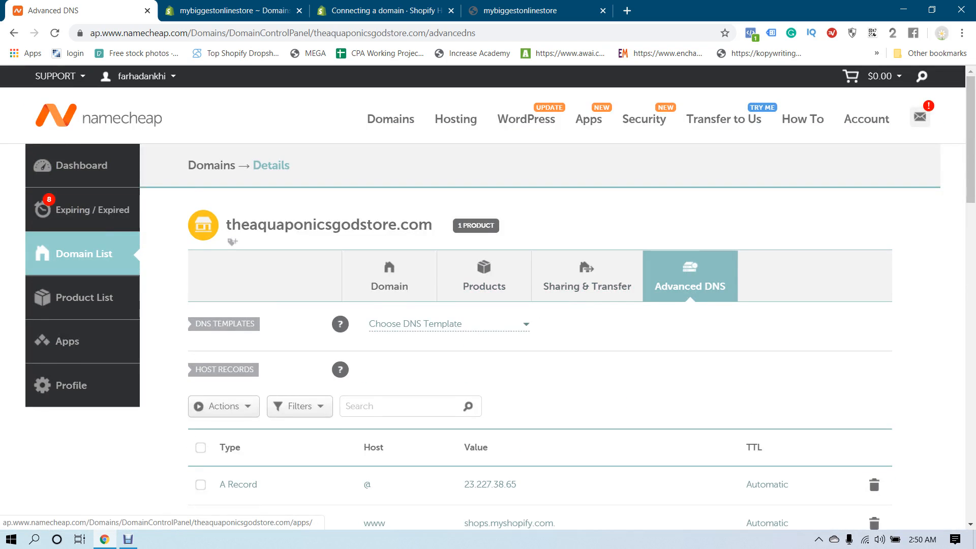
# Step: Verify the connection of theaquaponicsgodstore.com again in the Shopify admin and read the resulting notice
pyautogui.click(246, 10)
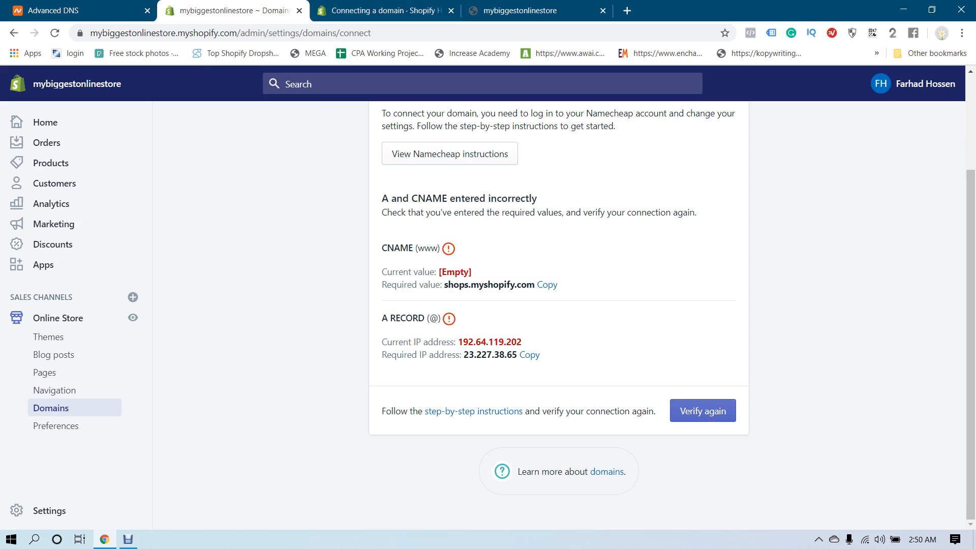
pyautogui.click(703, 411)
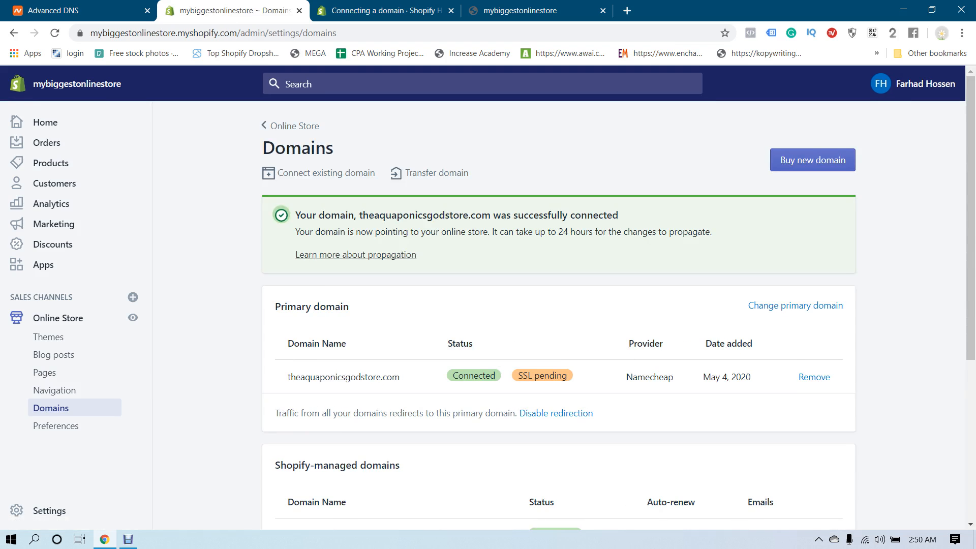
pyautogui.moveTo(318, 215); pyautogui.dragTo(445, 215)
pyautogui.click(447, 216)
pyautogui.moveTo(356, 216); pyautogui.dragTo(593, 215)
pyautogui.click(459, 216)
pyautogui.click(593, 215)
# Step: Check the domain's host records in Namecheap, and review the primary, Shopify-managed and third-party domain entries in the Shopify admin
pyautogui.click(53, 10)
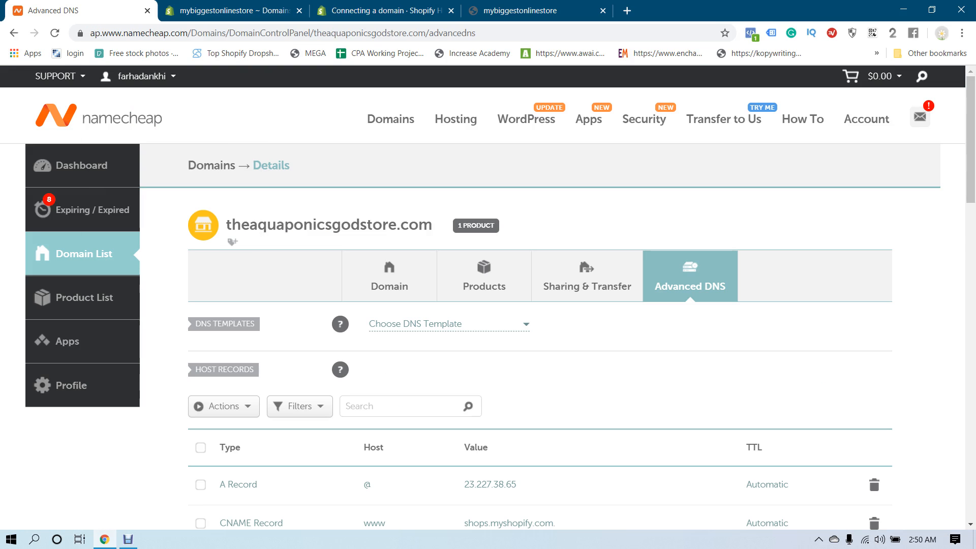
pyautogui.scroll(-3, 356, 284)
pyautogui.click(231, 10)
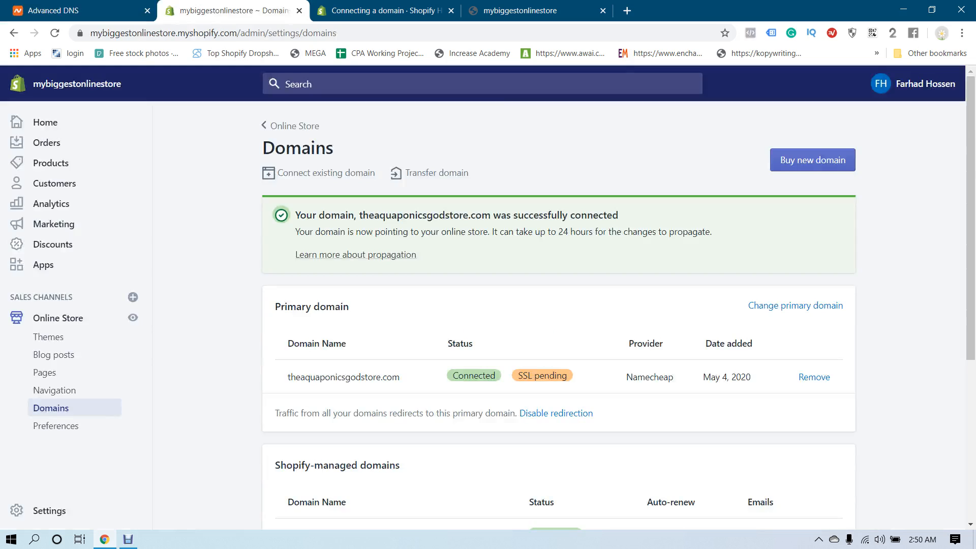
pyautogui.scroll(-1, 458, 285)
pyautogui.scroll(-1, 560, 305)
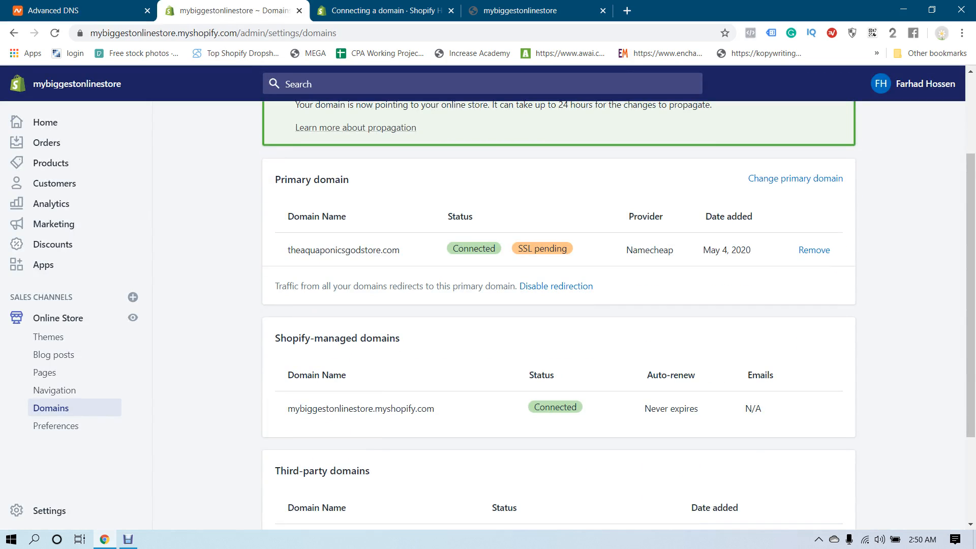
pyautogui.scroll(-2, 559, 305)
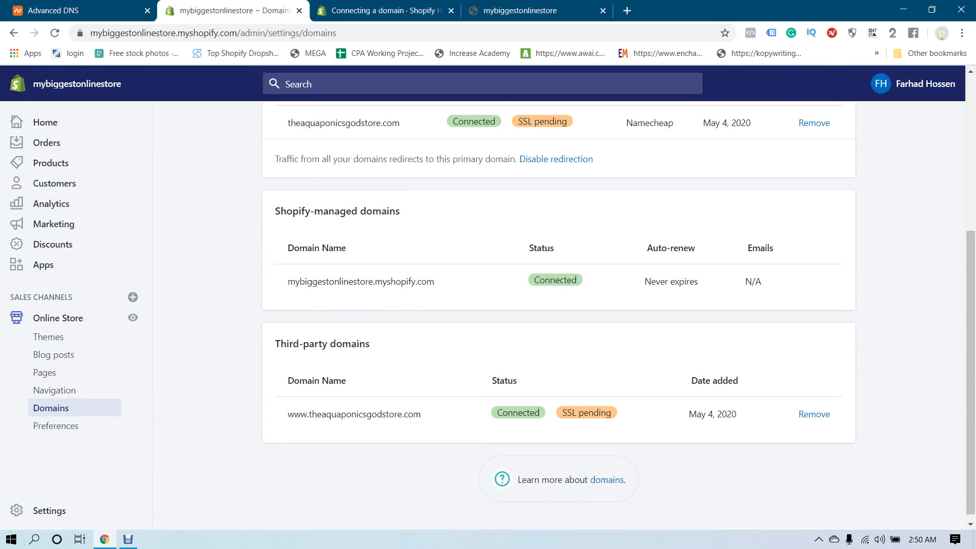
pyautogui.scroll(3, 559, 305)
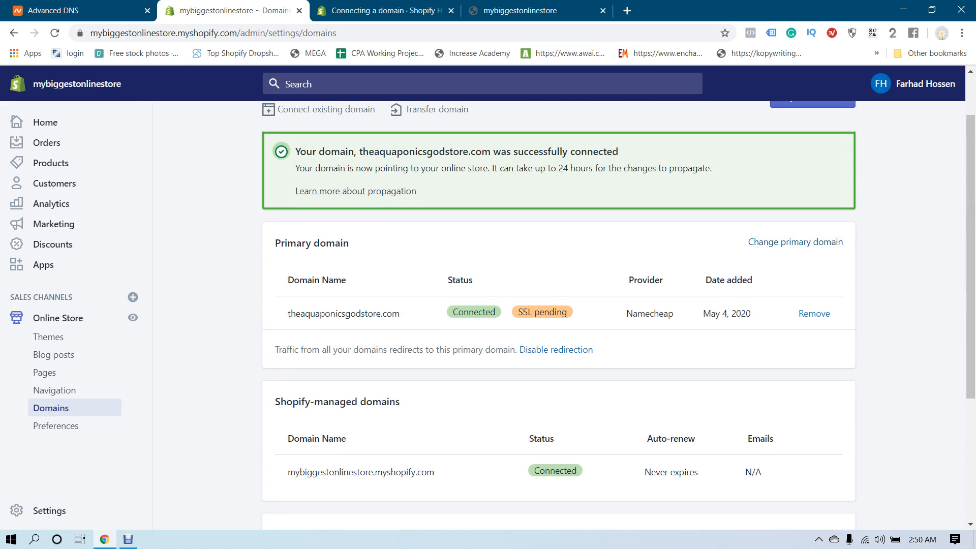
pyautogui.click(795, 242)
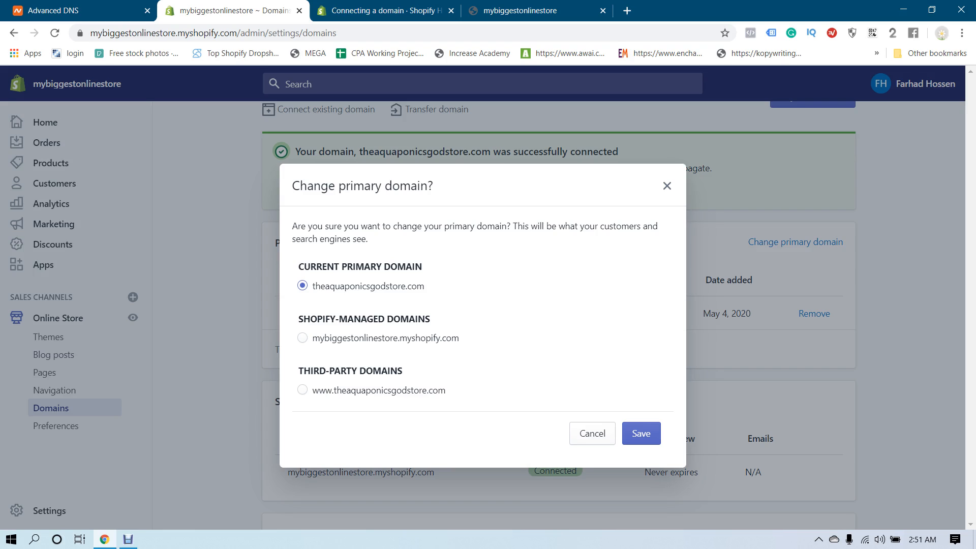
pyautogui.click(302, 390)
pyautogui.click(641, 433)
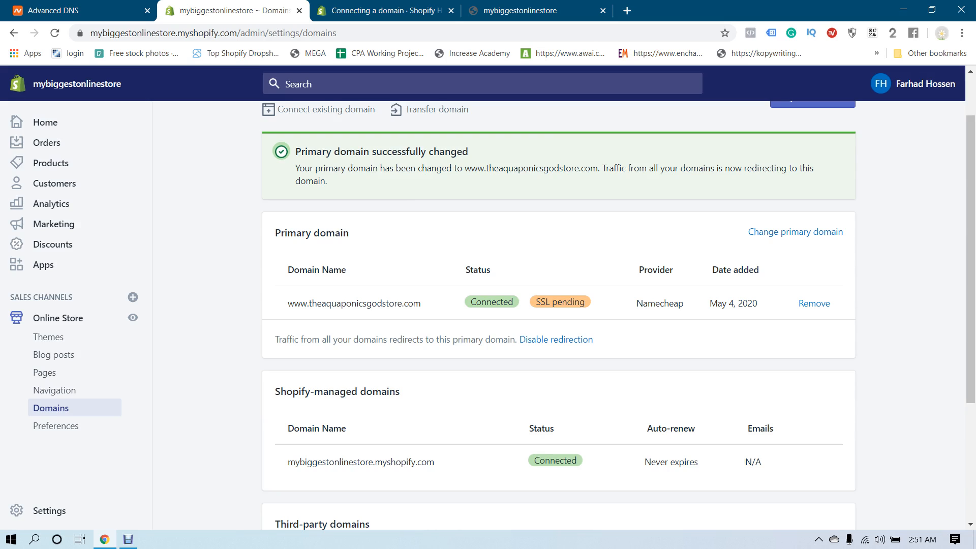
# Step: Review the updated domain lists, reload the Domains page and check the primary domain entry
pyautogui.scroll(-3, 559, 305)
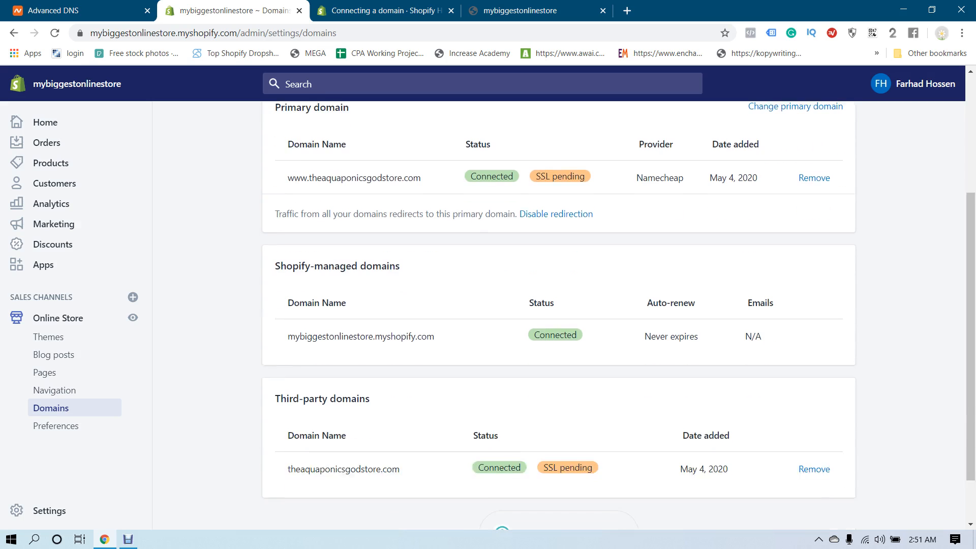
pyautogui.scroll(-1, 560, 305)
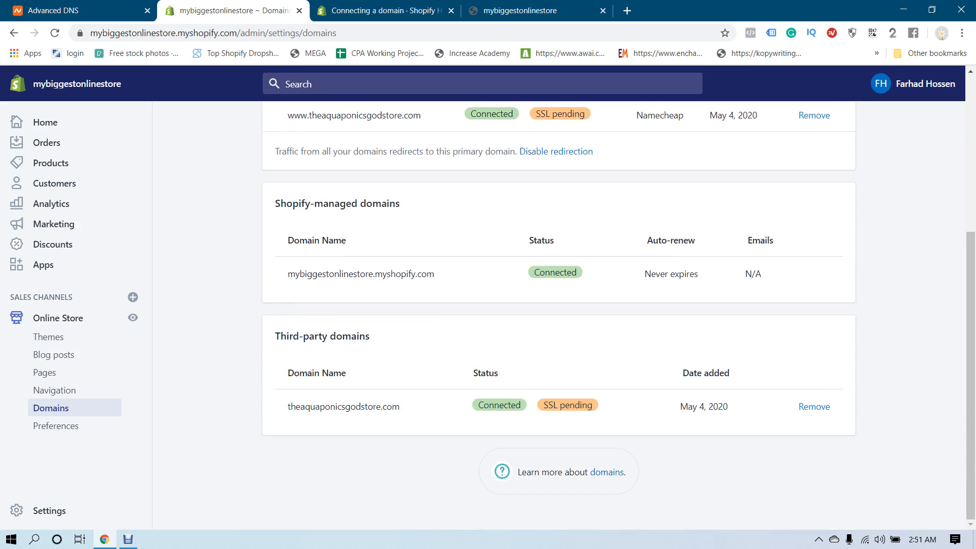
pyautogui.scroll(4, 559, 305)
pyautogui.scroll(-3, 559, 305)
pyautogui.scroll(1, 559, 305)
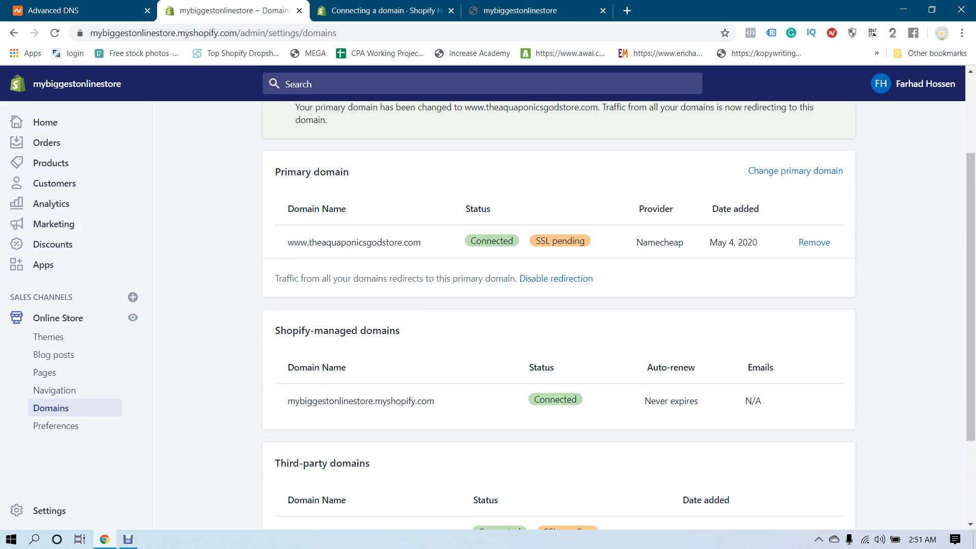
pyautogui.press('F5')
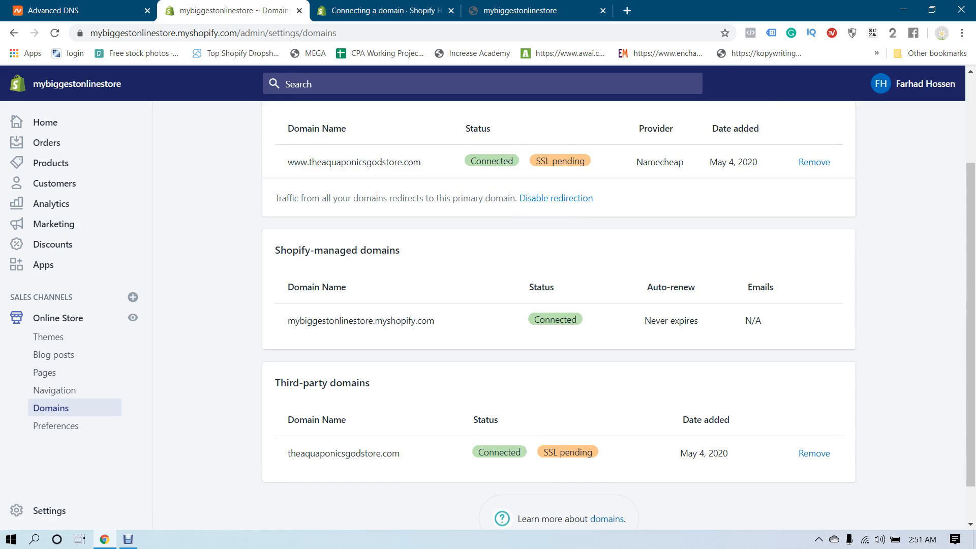
pyautogui.scroll(3, 558, 315)
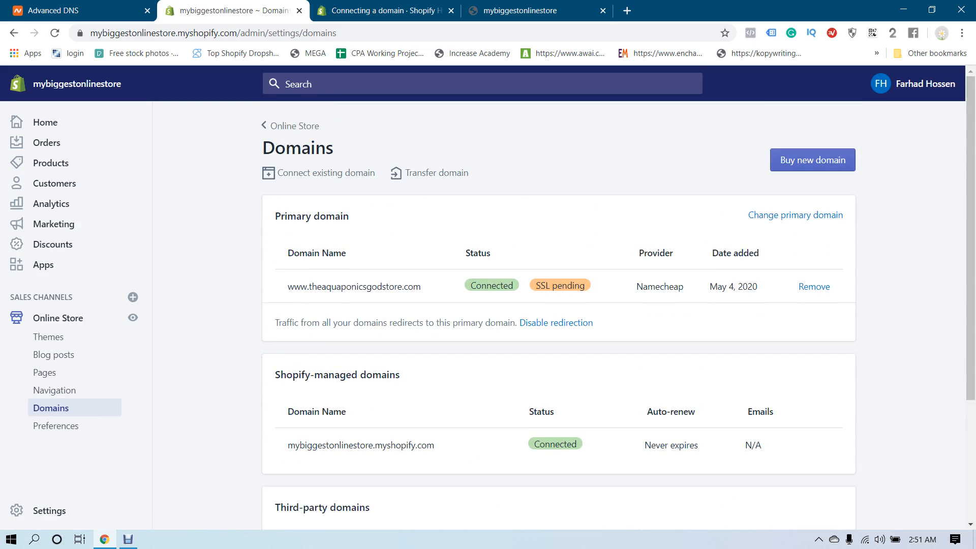
# Step: View the live online store from the Shopify admin to check its web address, and return to the Domains page
pyautogui.click(388, 10)
pyautogui.click(234, 11)
pyautogui.click(134, 317)
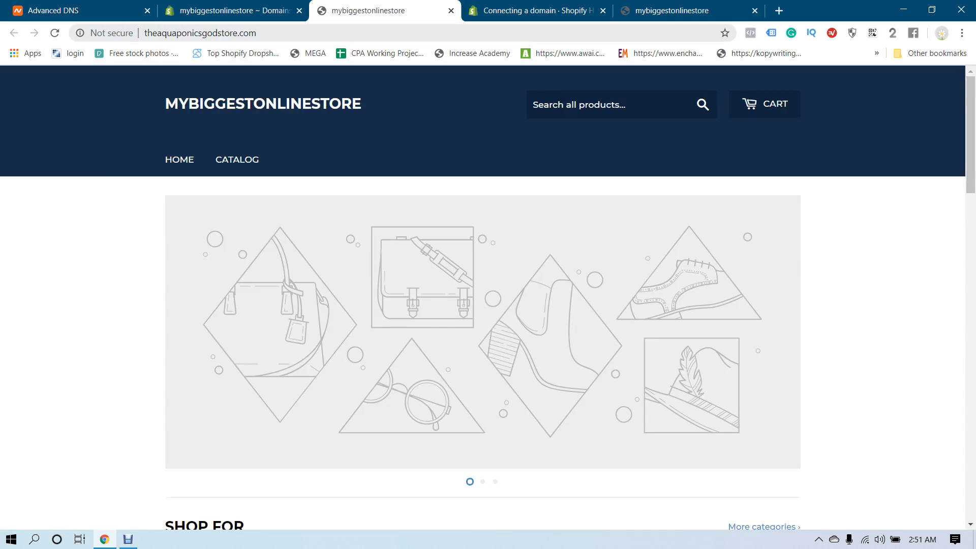
pyautogui.click(234, 11)
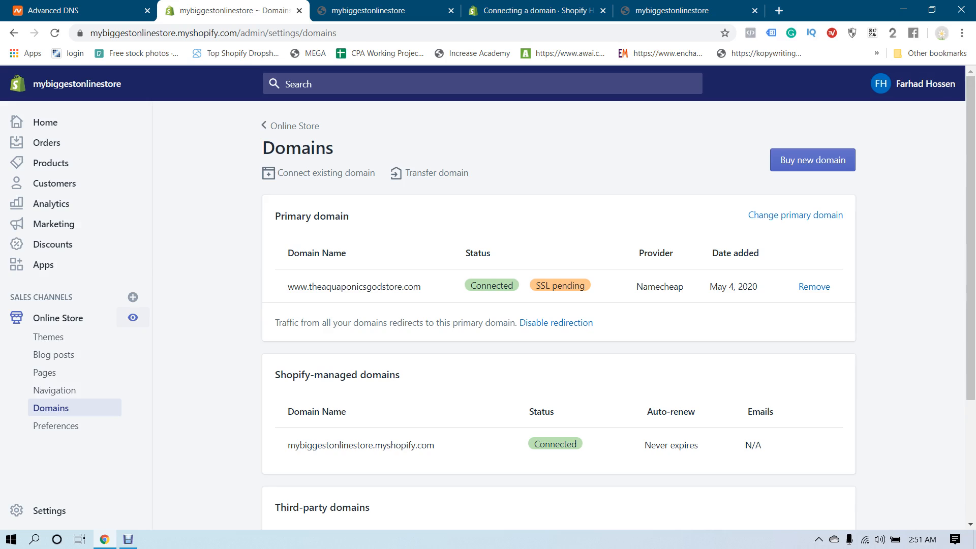
# Step: Examine the connection and SSL status of the store's primary and third-party domains
pyautogui.scroll(-2, 558, 315)
pyautogui.moveTo(387, 319); pyautogui.dragTo(435, 318)
pyautogui.click(447, 325)
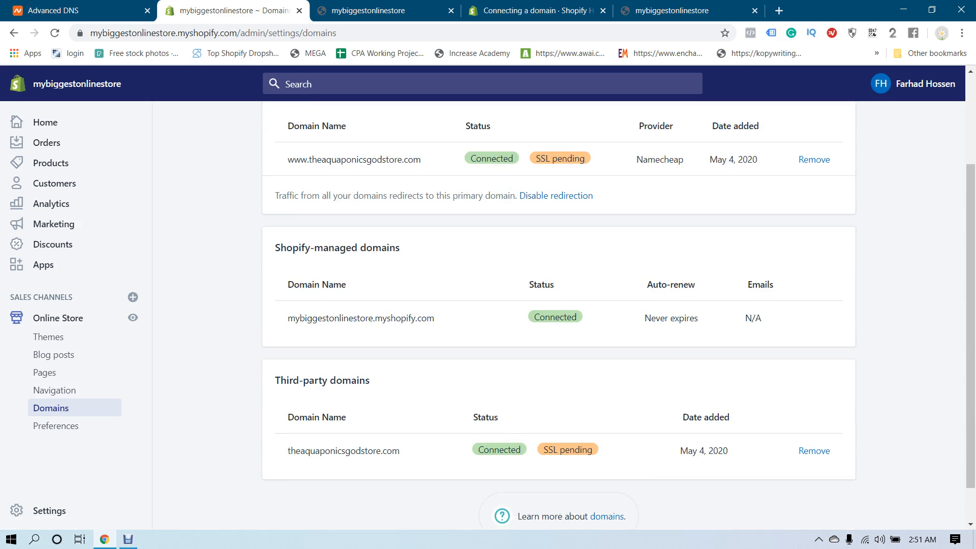
pyautogui.scroll(2, 558, 316)
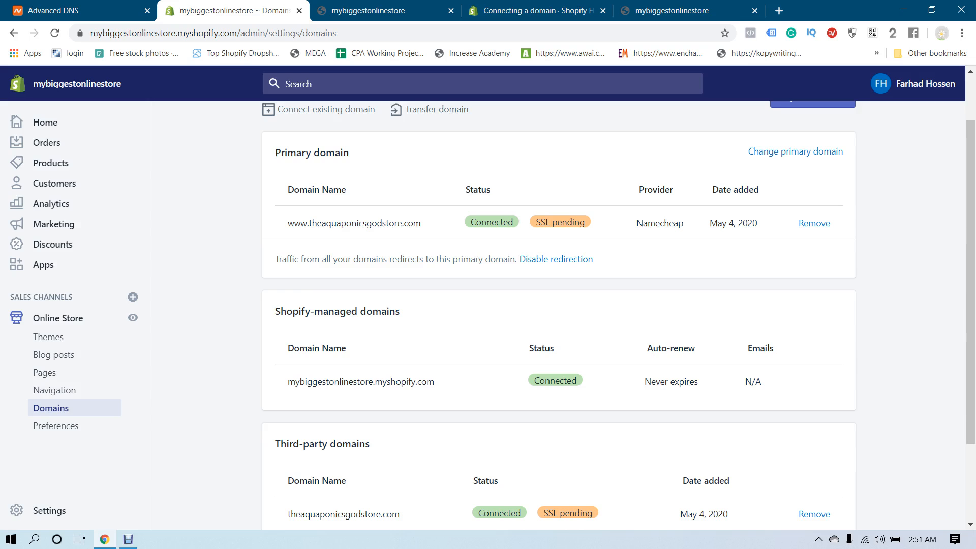
pyautogui.scroll(1, 558, 315)
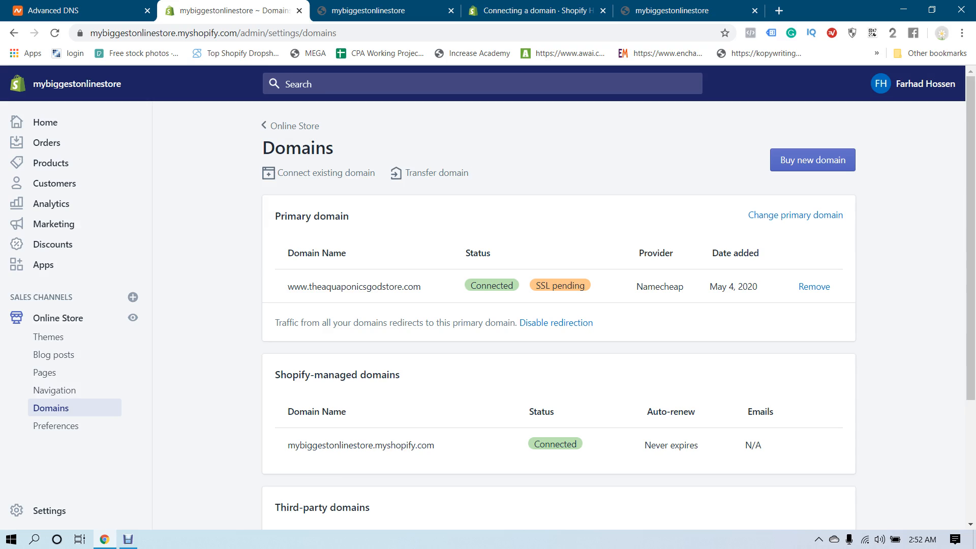
pyautogui.click(128, 539)
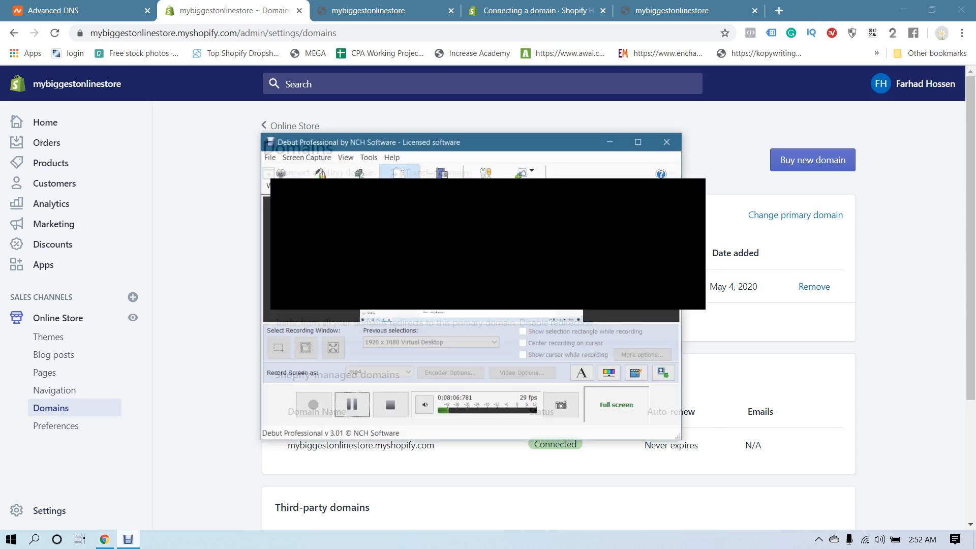